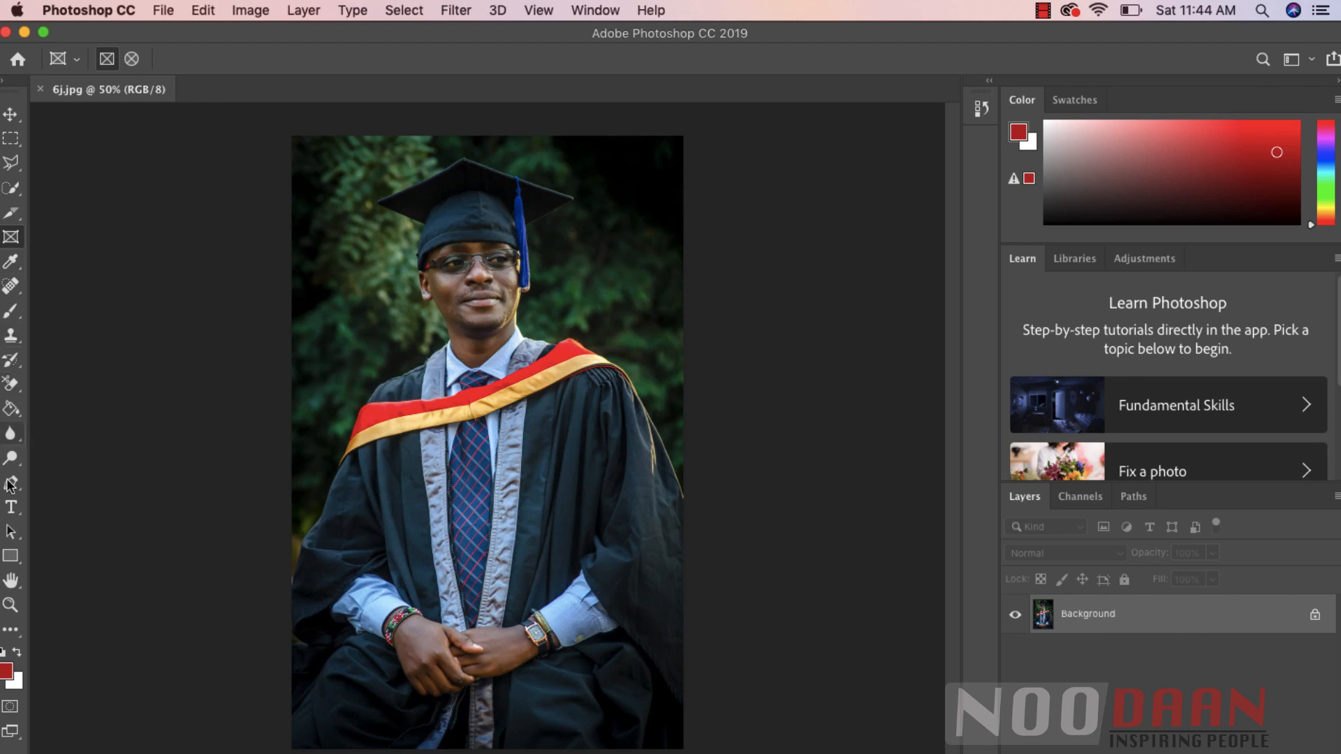
# Step: Activate the Move tool for the open graduation portrait
pyautogui.click(11, 214)
pyautogui.press('v')
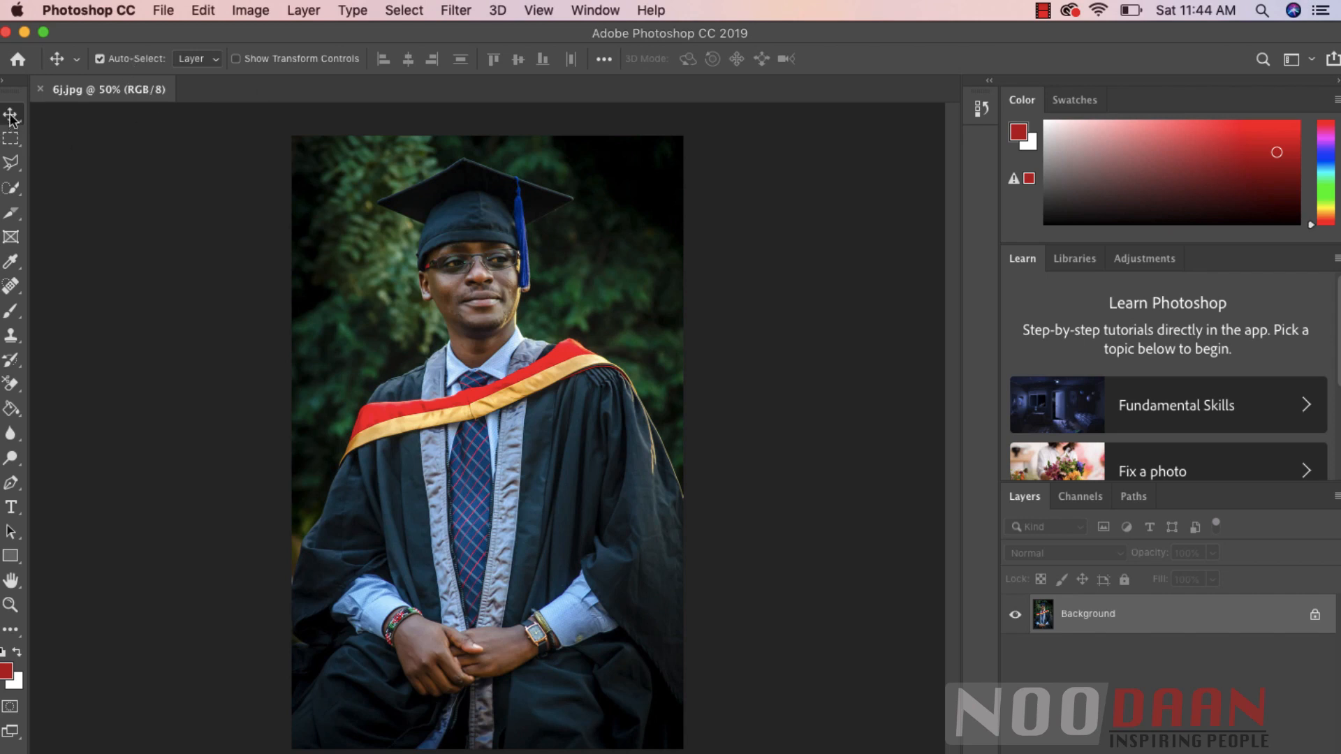
pyautogui.click(11, 136)
pyautogui.click(10, 114)
pyautogui.click(162, 12)
pyautogui.click(163, 12)
# Step: Hide the Layers, Learn and Color panels from the workspace
pyautogui.click(598, 9)
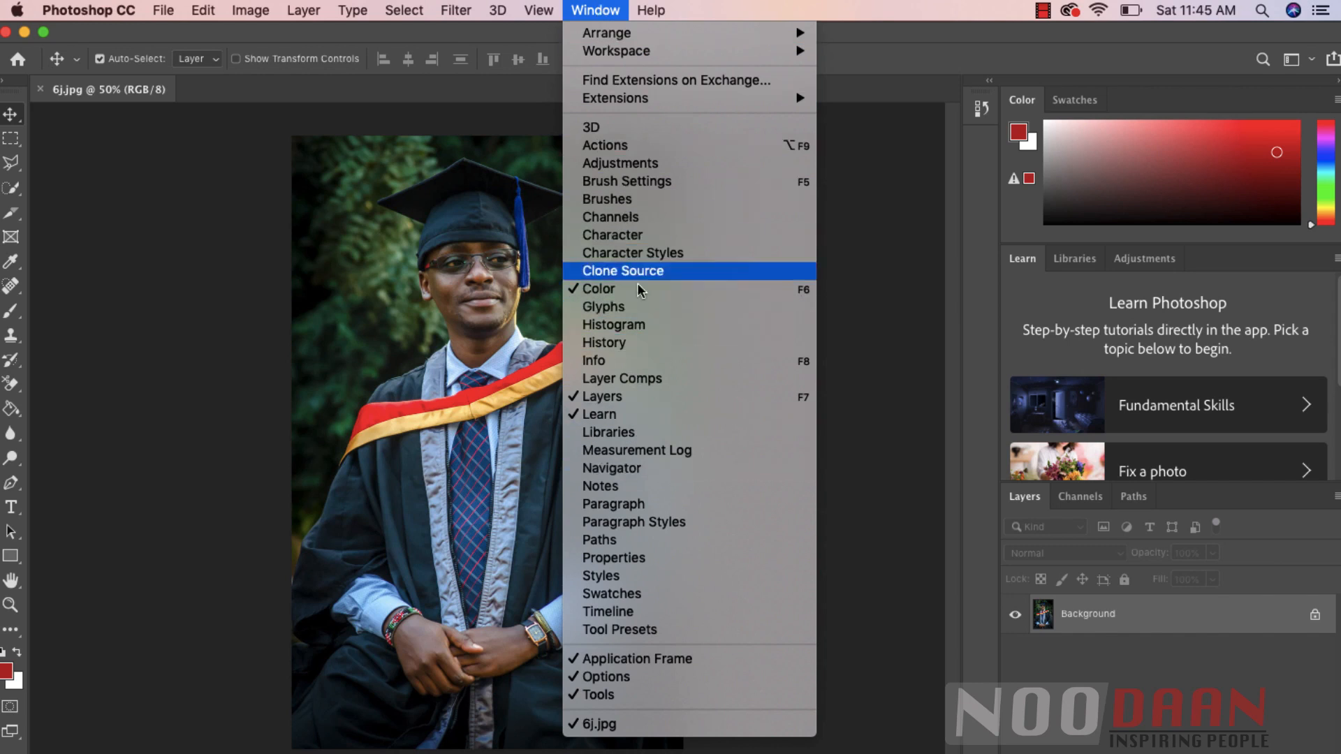
pyautogui.click(600, 397)
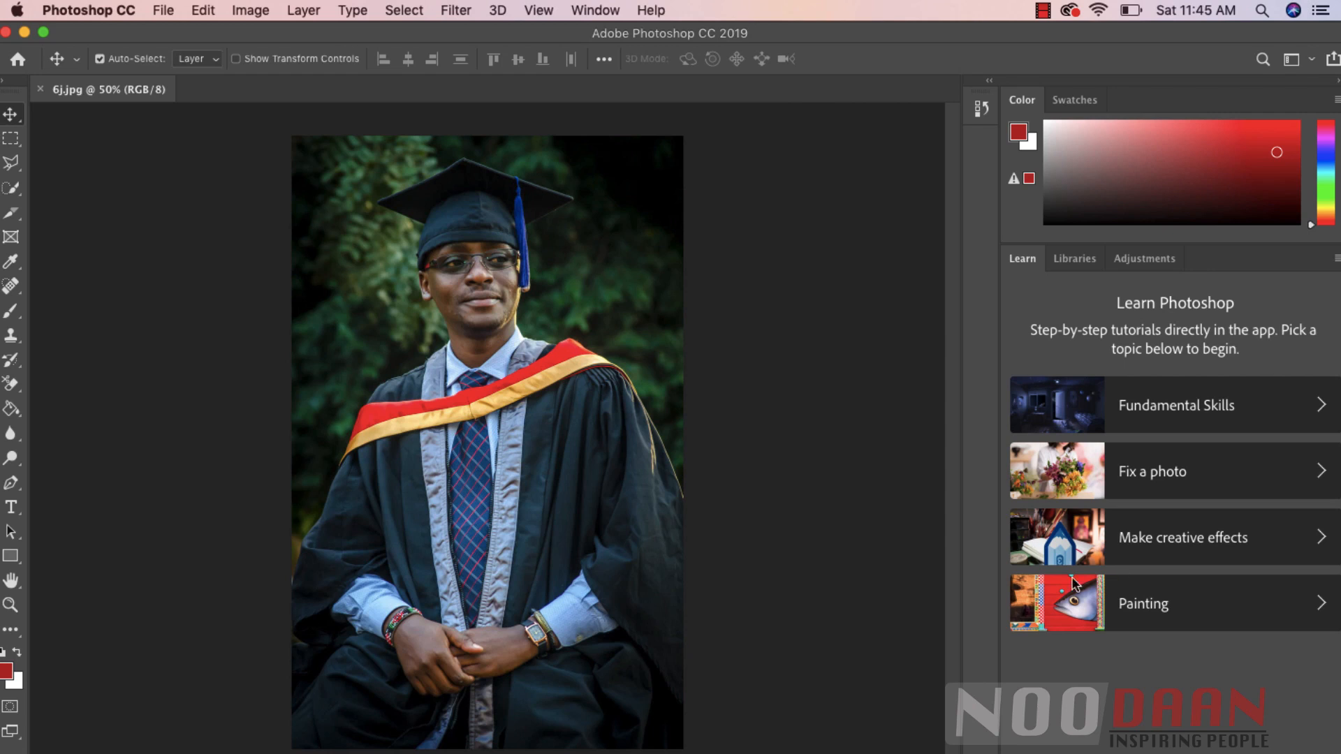
pyautogui.click(595, 10)
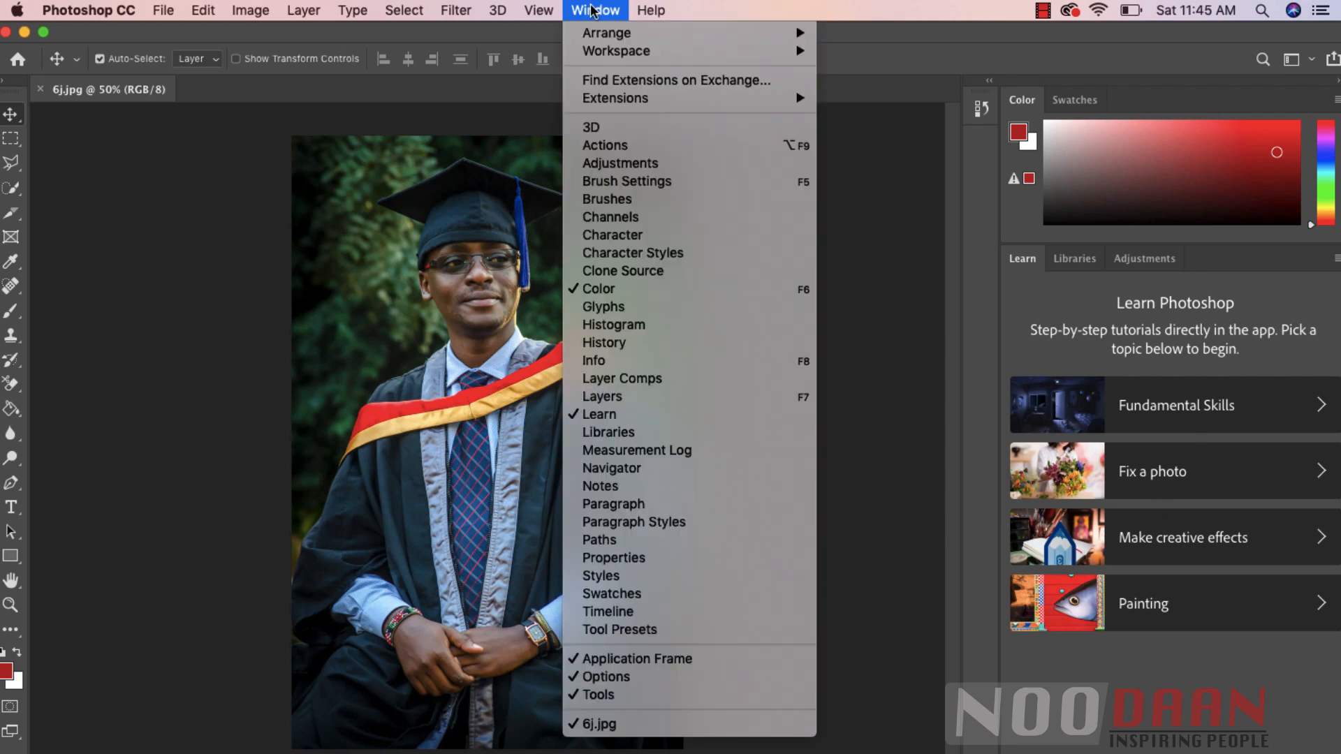
pyautogui.click(605, 414)
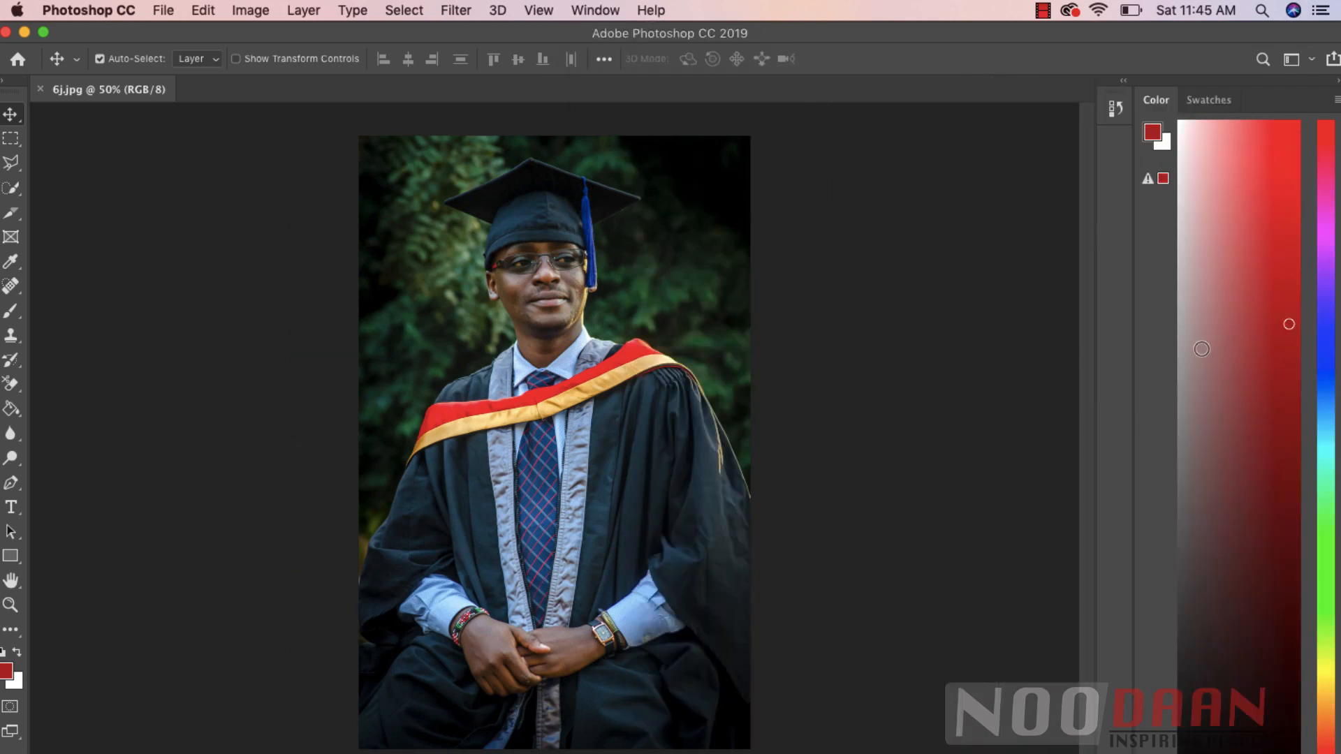
pyautogui.click(596, 10)
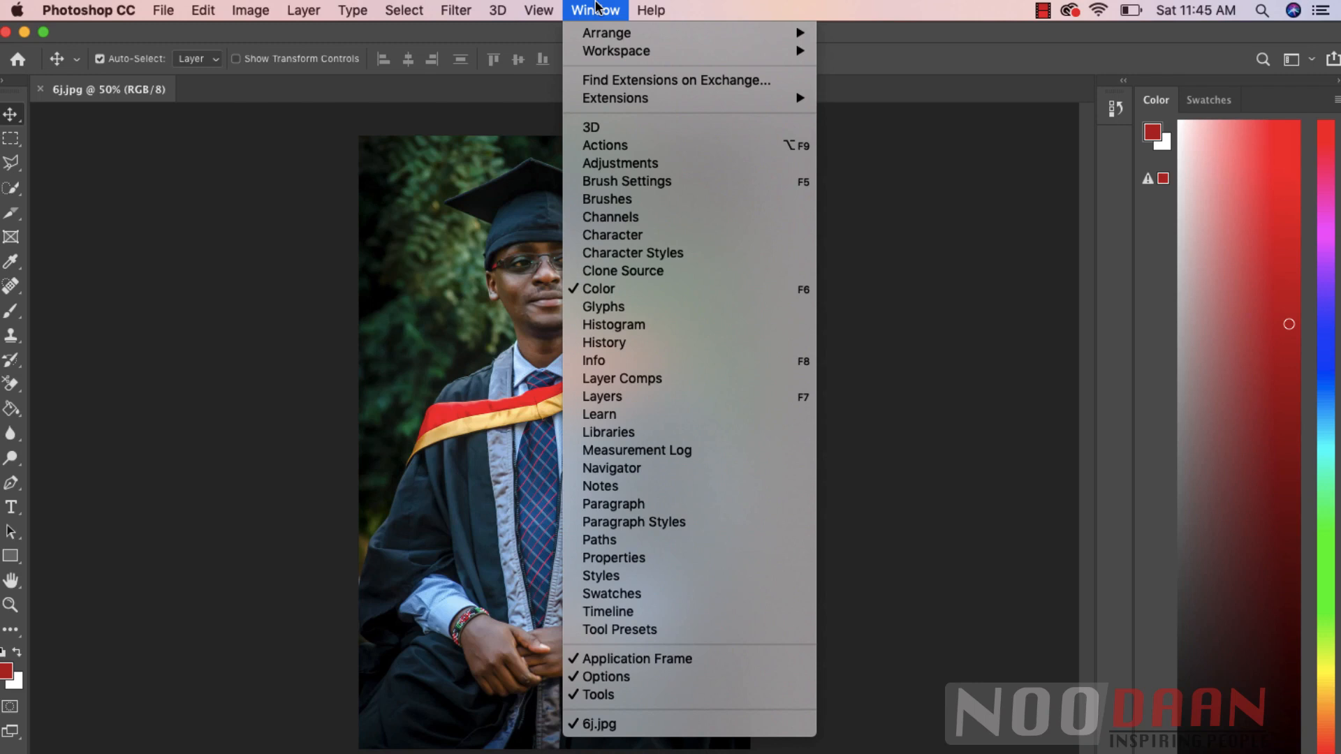
pyautogui.click(600, 288)
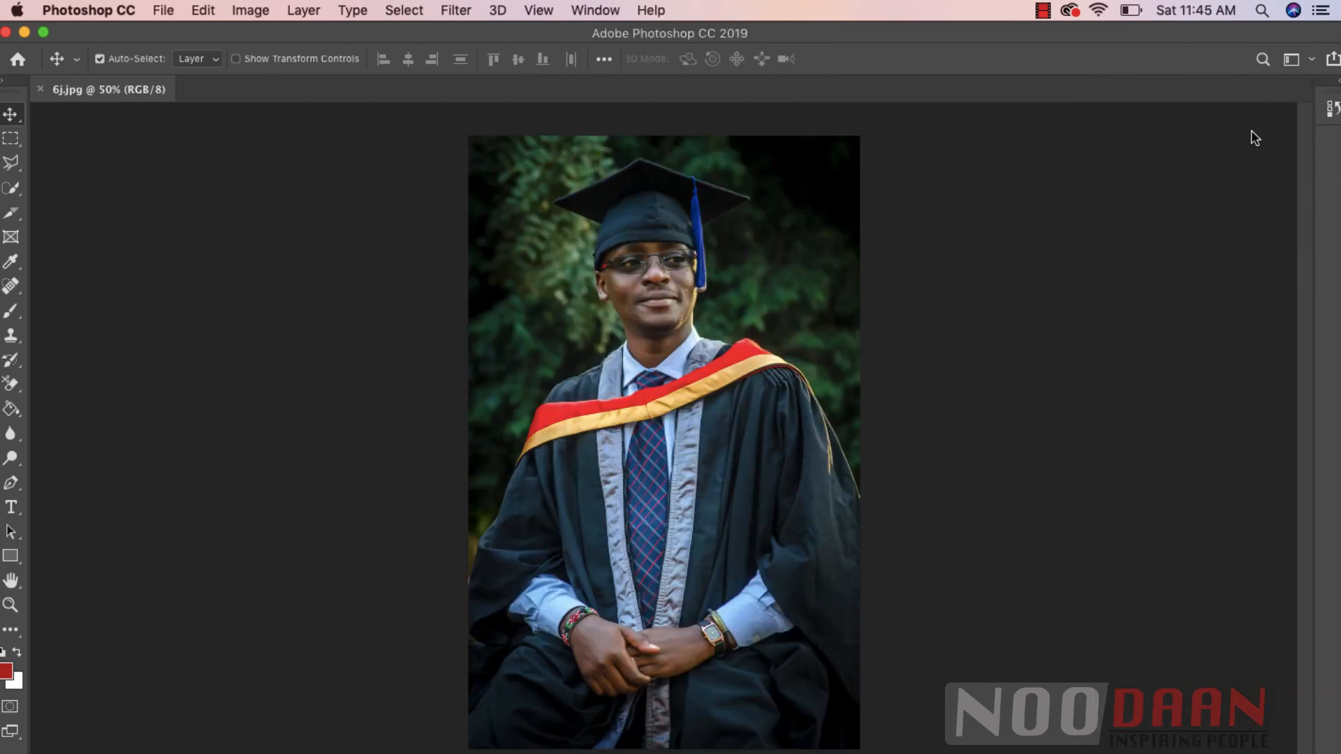
# Step: Turn the Application Frame off and back on
pyautogui.click(612, 9)
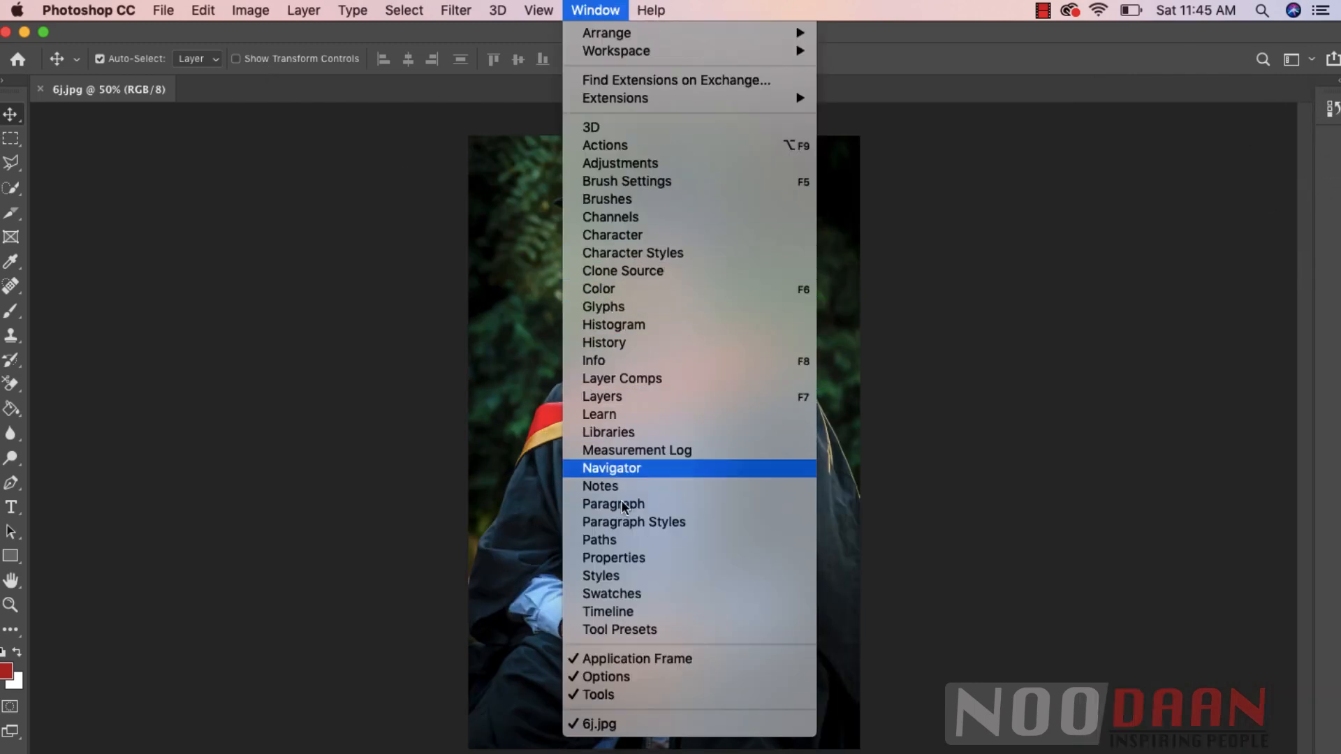
pyautogui.click(637, 658)
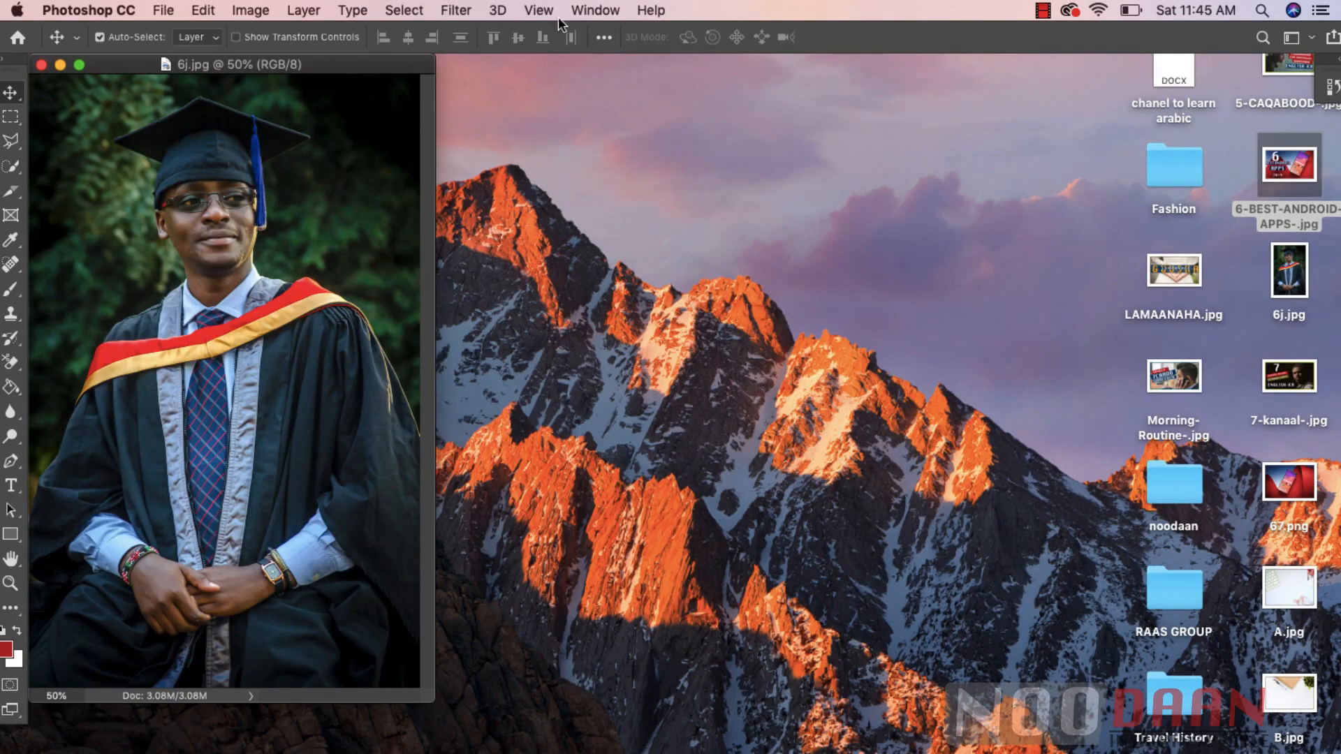
pyautogui.click(594, 11)
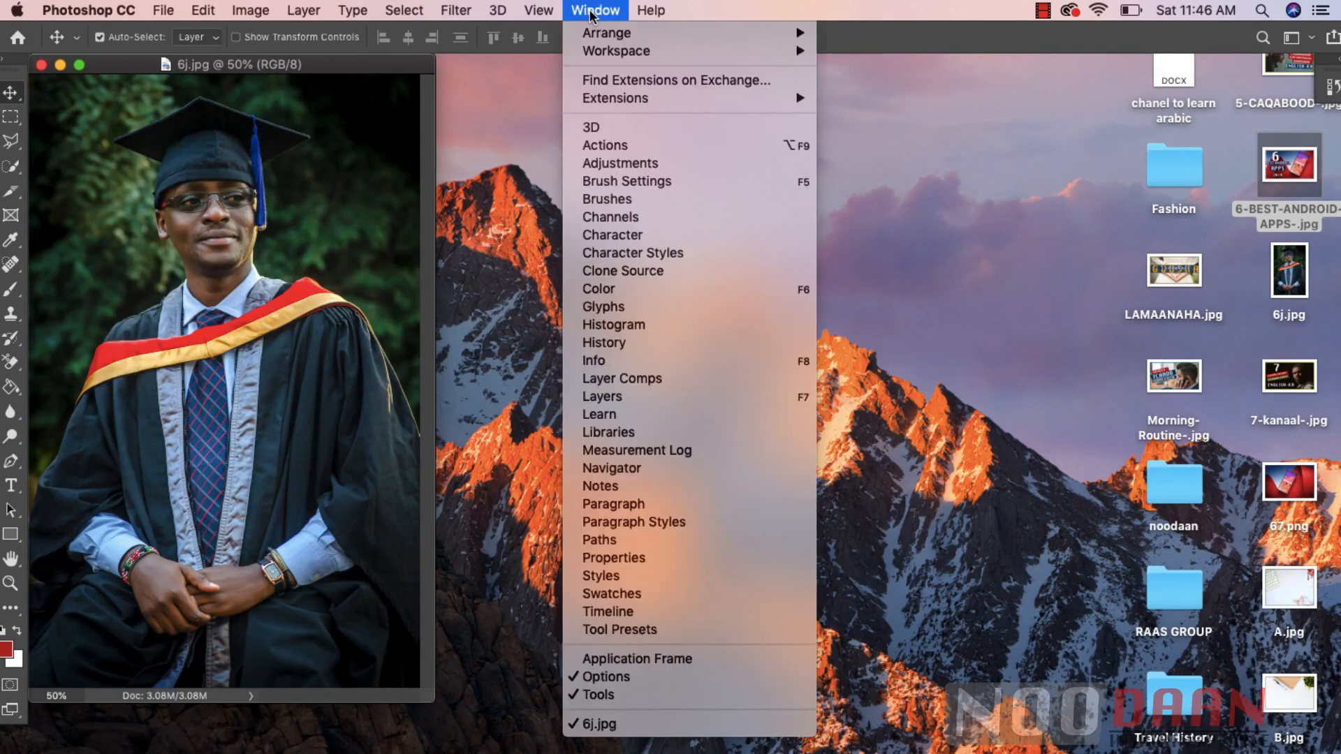
pyautogui.click(637, 659)
# Step: Hide the Tools panel and the Options bar
pyautogui.click(596, 10)
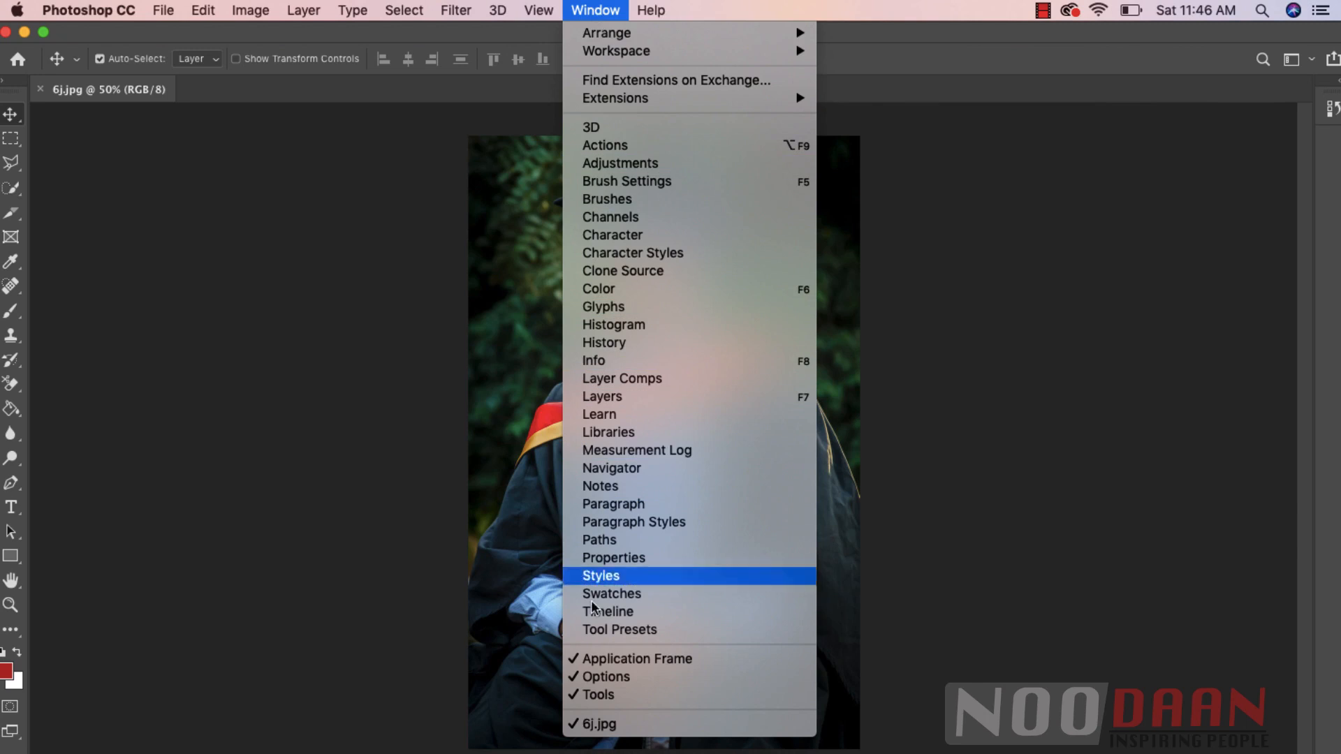
pyautogui.click(599, 694)
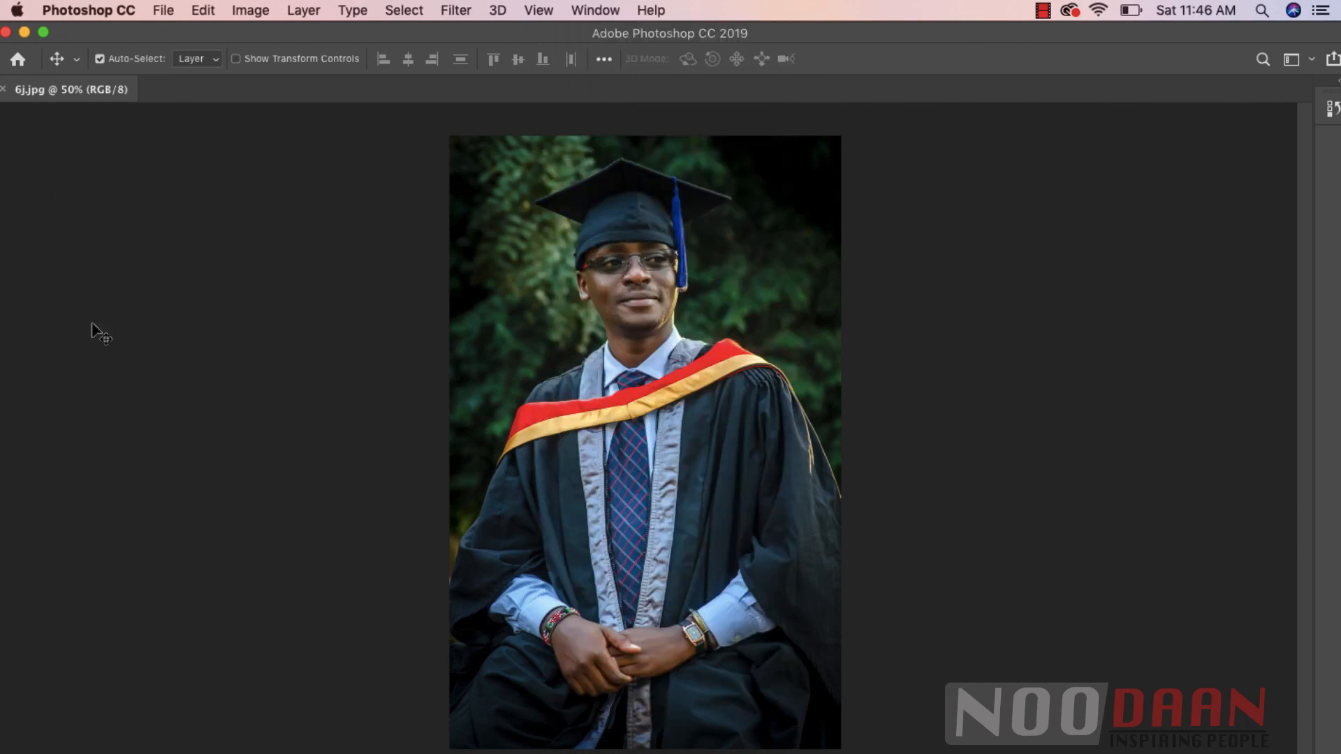
pyautogui.click(590, 11)
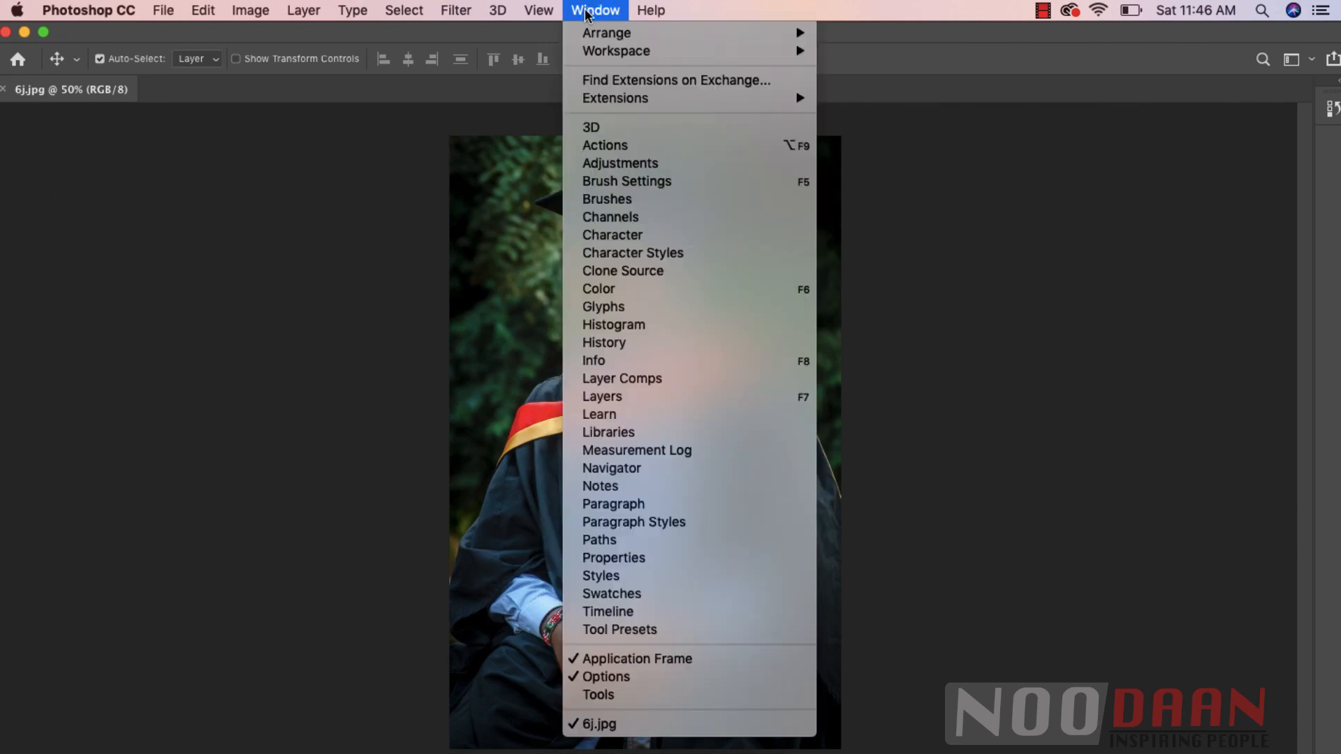
pyautogui.click(621, 676)
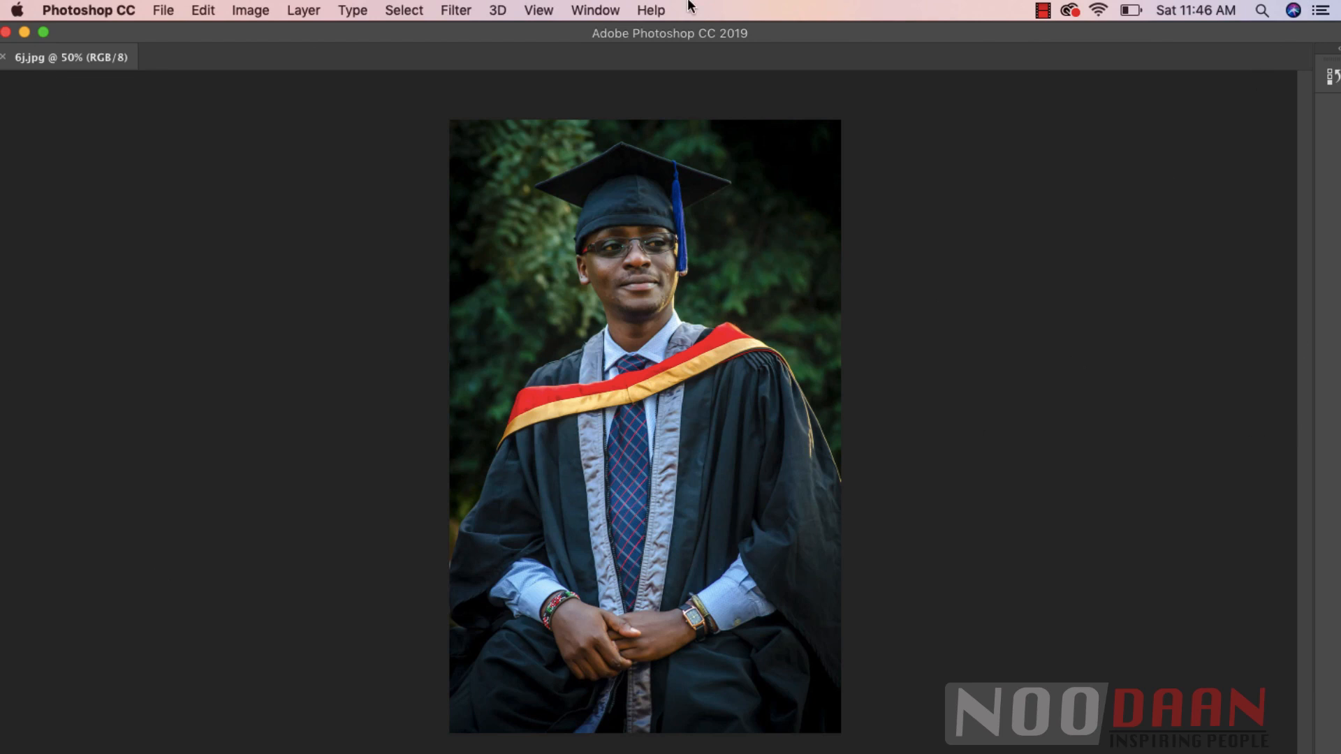
# Step: Show the Tools panel and the Options bar again
pyautogui.click(615, 10)
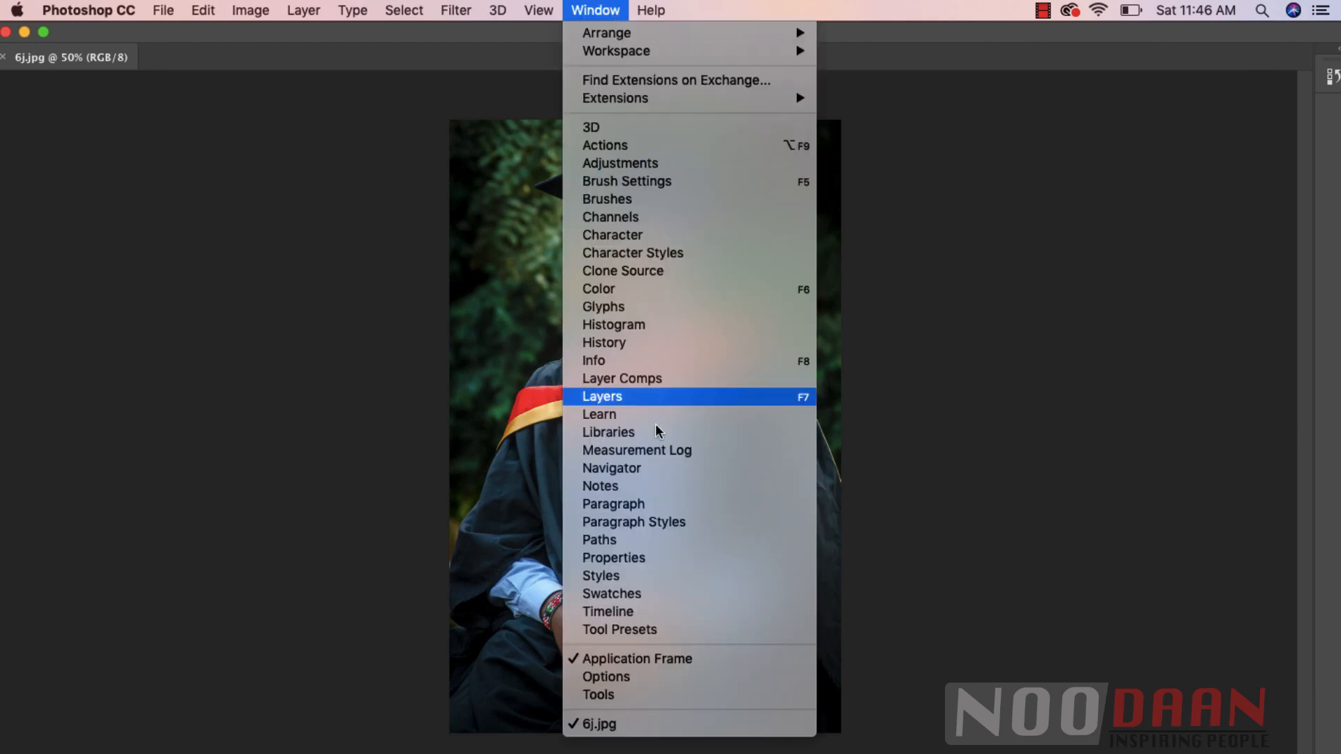
pyautogui.click(661, 694)
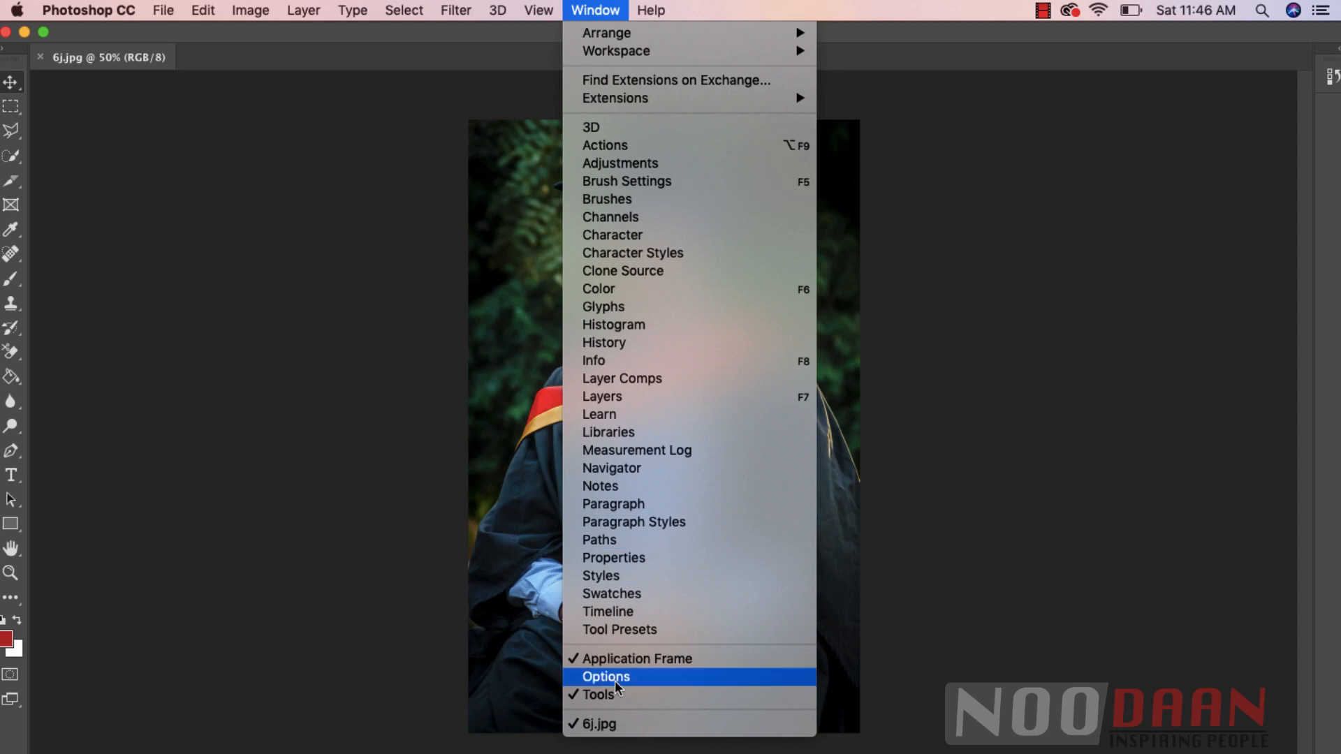
pyautogui.click(616, 677)
# Step: Restore the Layers, Learn and Color panels to the workspace
pyautogui.click(587, 10)
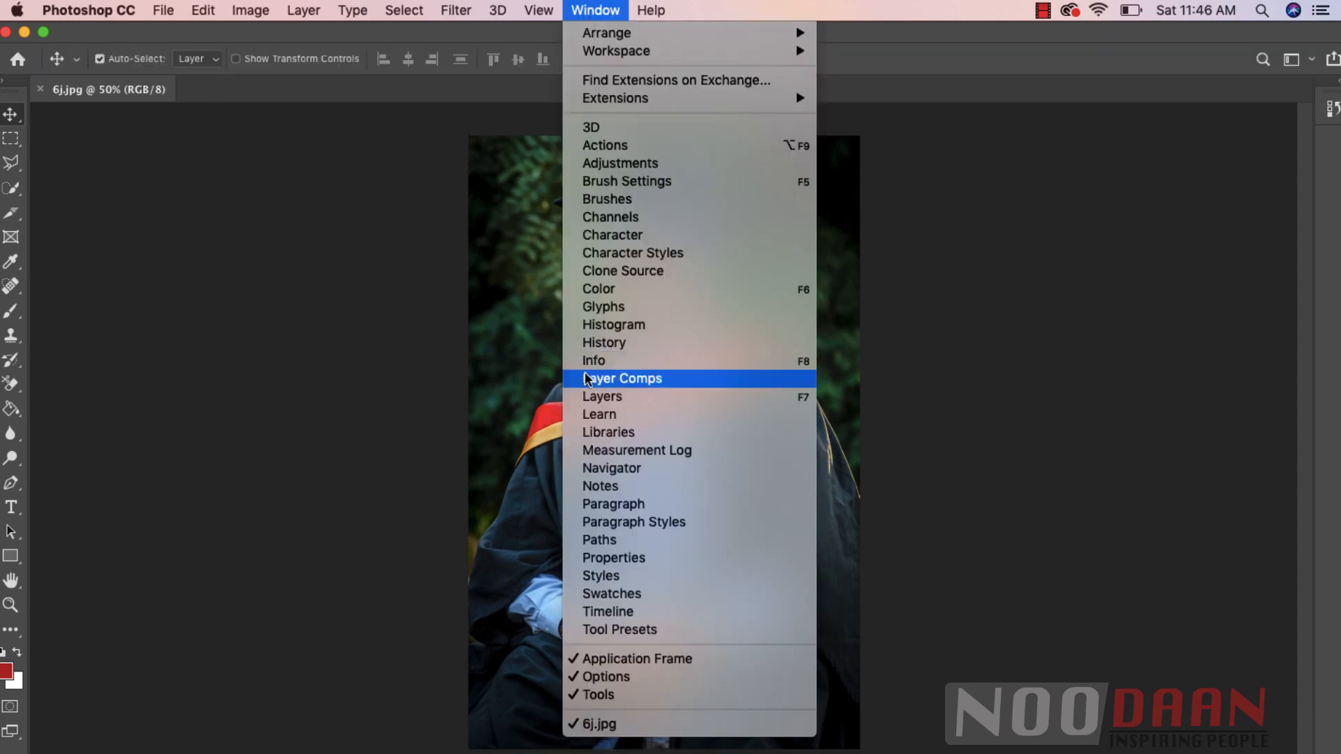
pyautogui.click(614, 398)
pyautogui.click(595, 9)
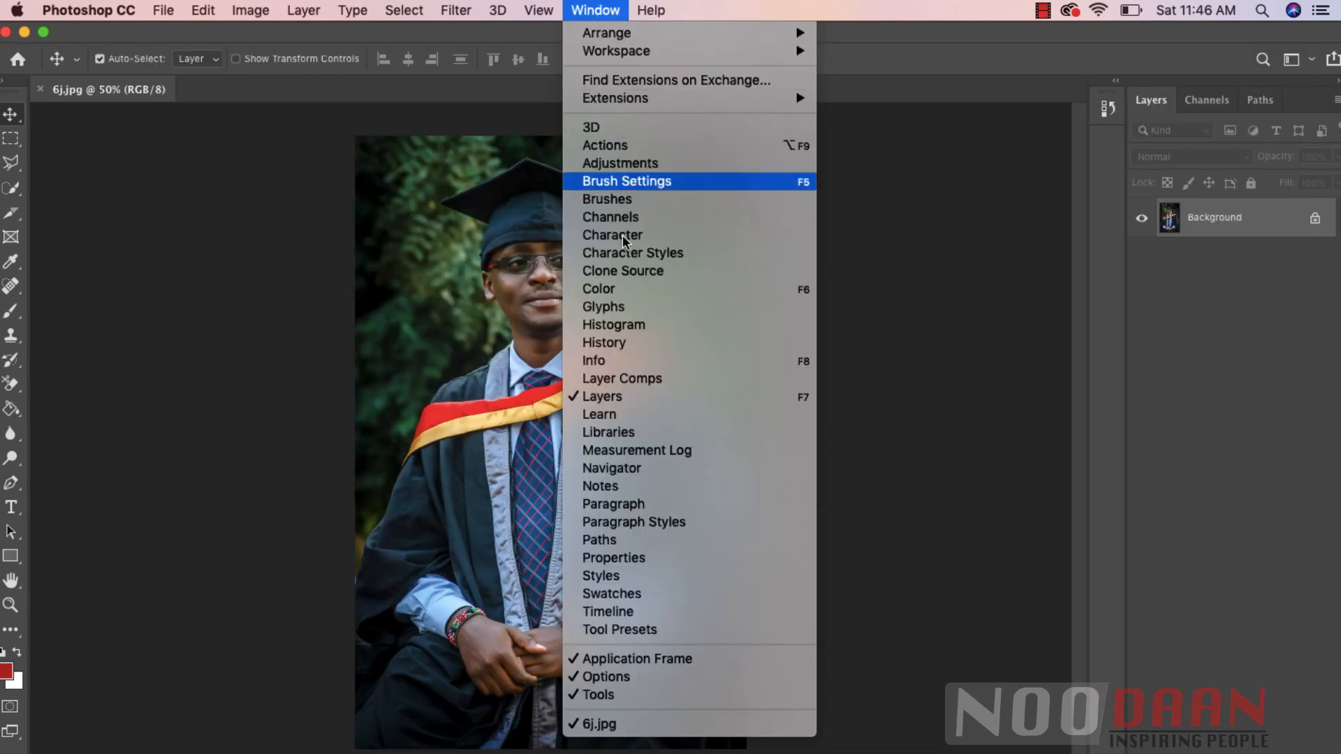
pyautogui.click(614, 417)
pyautogui.click(587, 10)
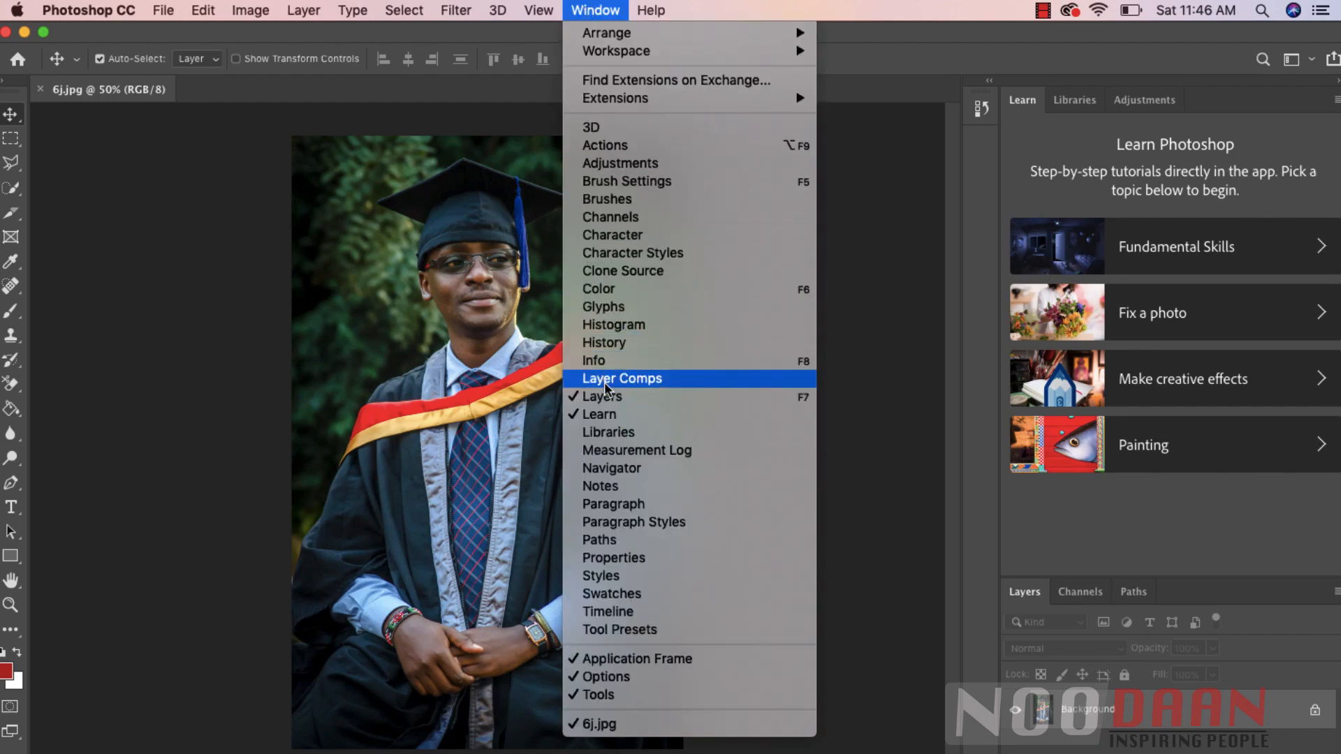
pyautogui.click(613, 291)
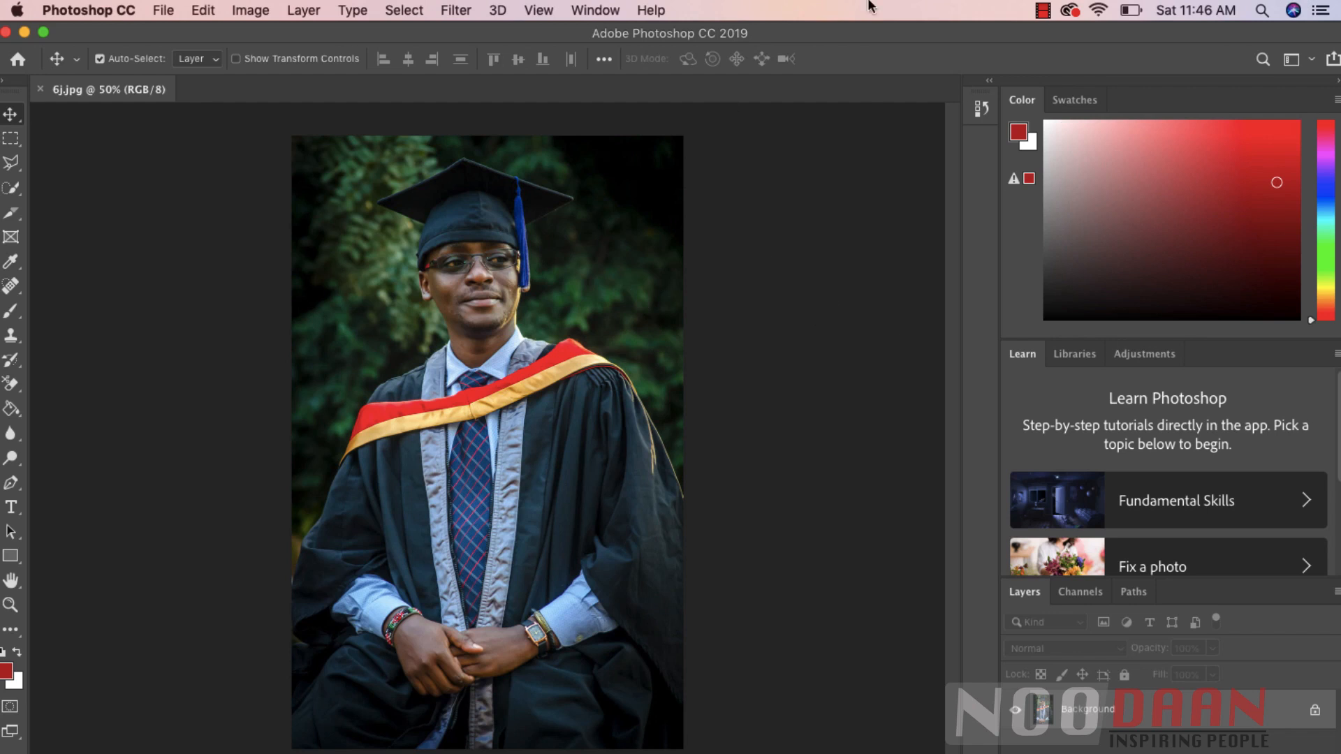
# Step: Choose the Move tool from its group of related tools
pyautogui.click(606, 10)
pyautogui.moveTo(622, 59)
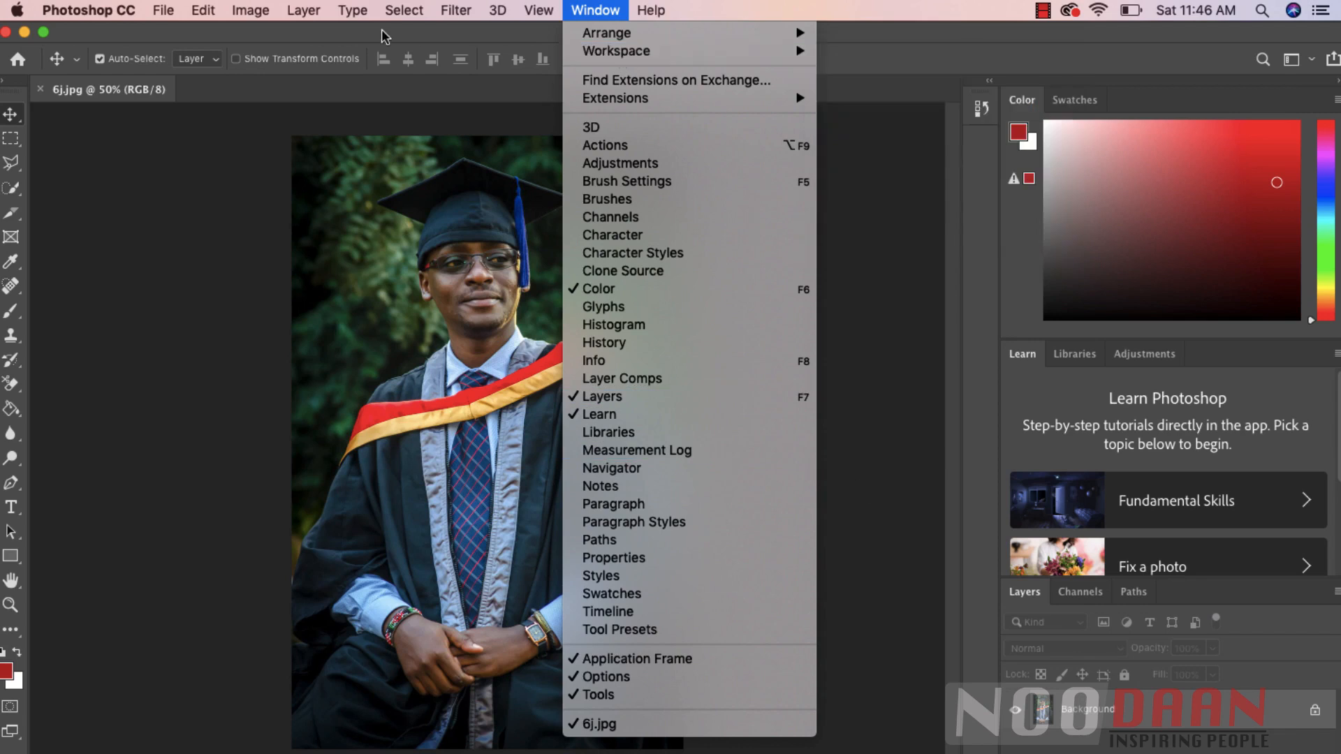
pyautogui.click(651, 10)
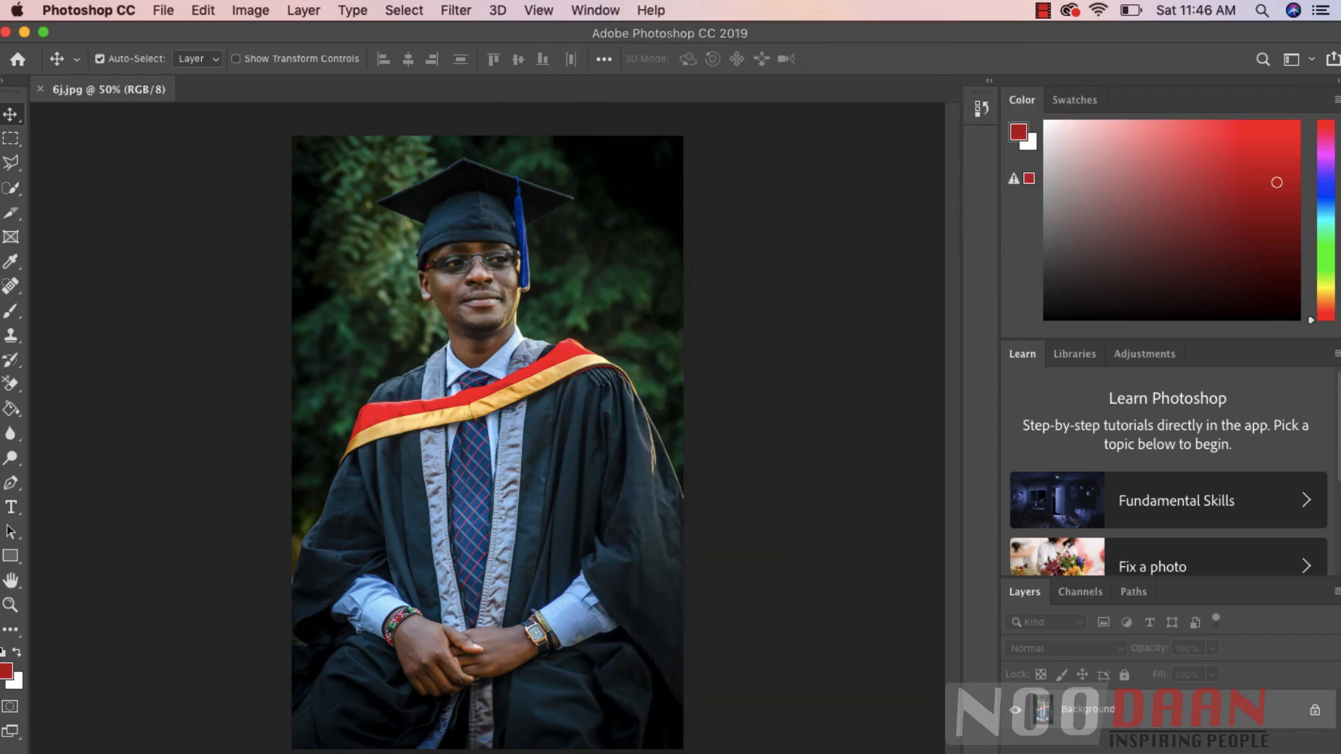
pyautogui.rightClick(15, 119)
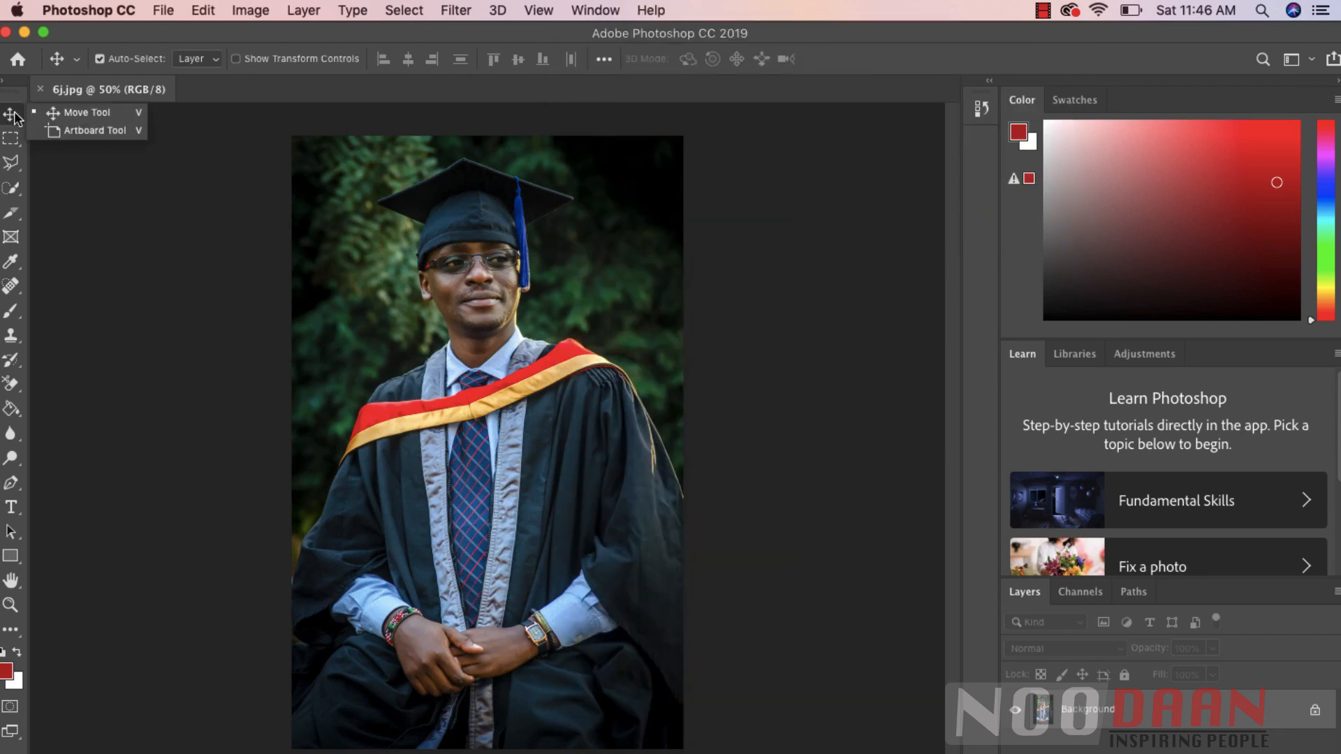
pyautogui.click(82, 112)
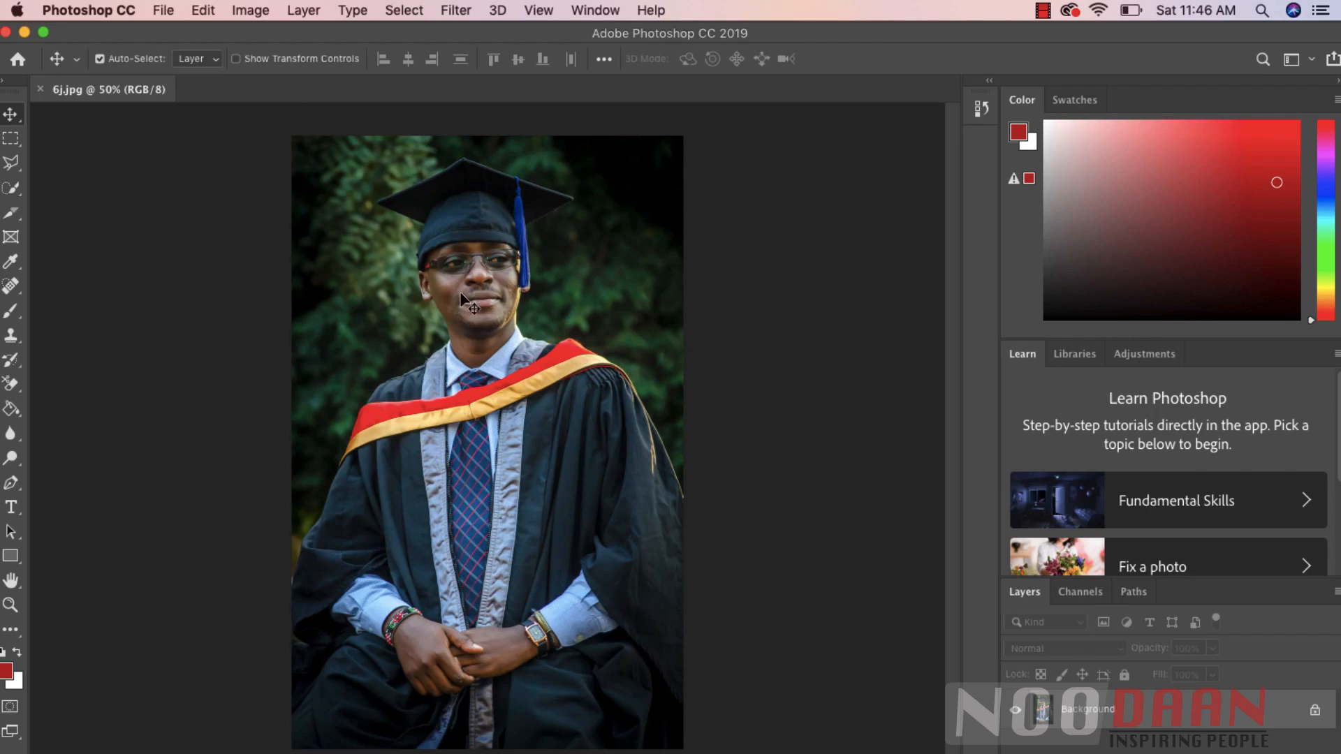
# Step: Paste the graduation portrait into 67.png as a new layer and scale it down beside the phone's upper-left edge
pyautogui.click(164, 10)
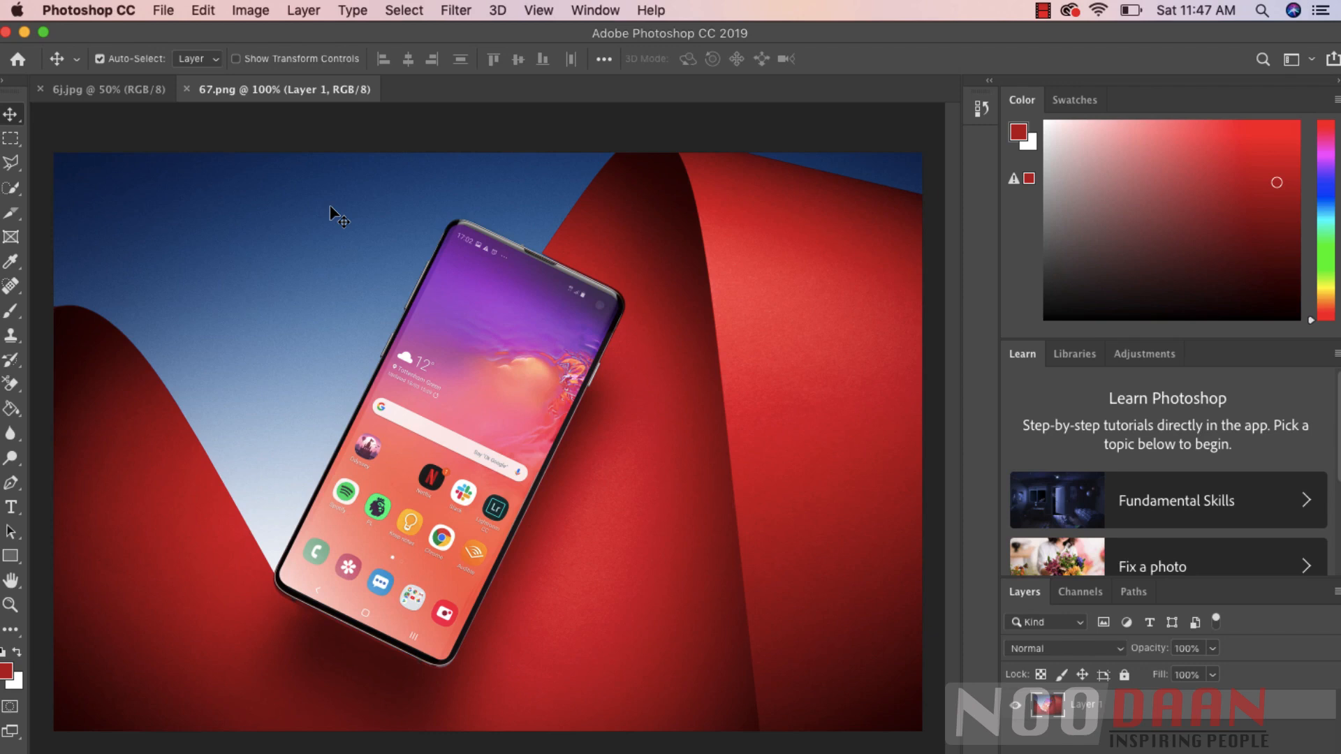
pyautogui.press('super+v')
pyautogui.press('super+t')
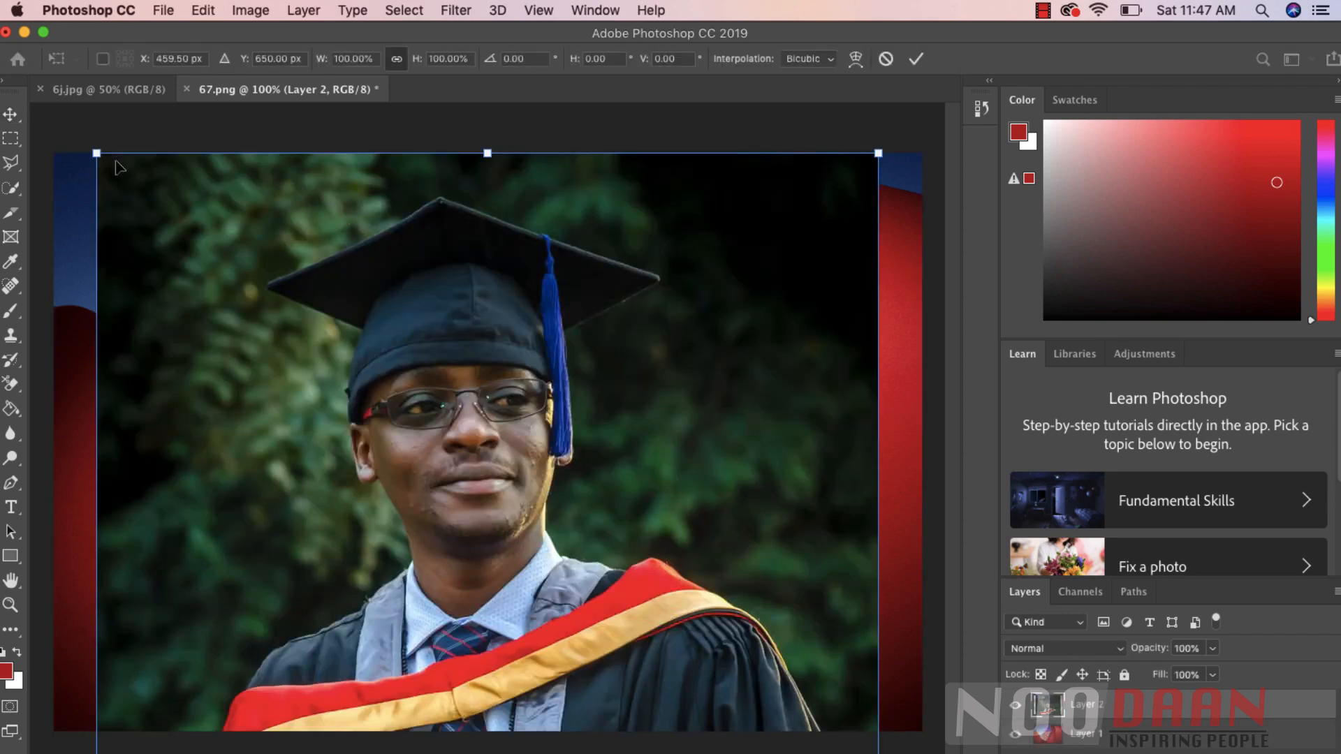
pyautogui.moveTo(97, 153); pyautogui.dragTo(174, 239)
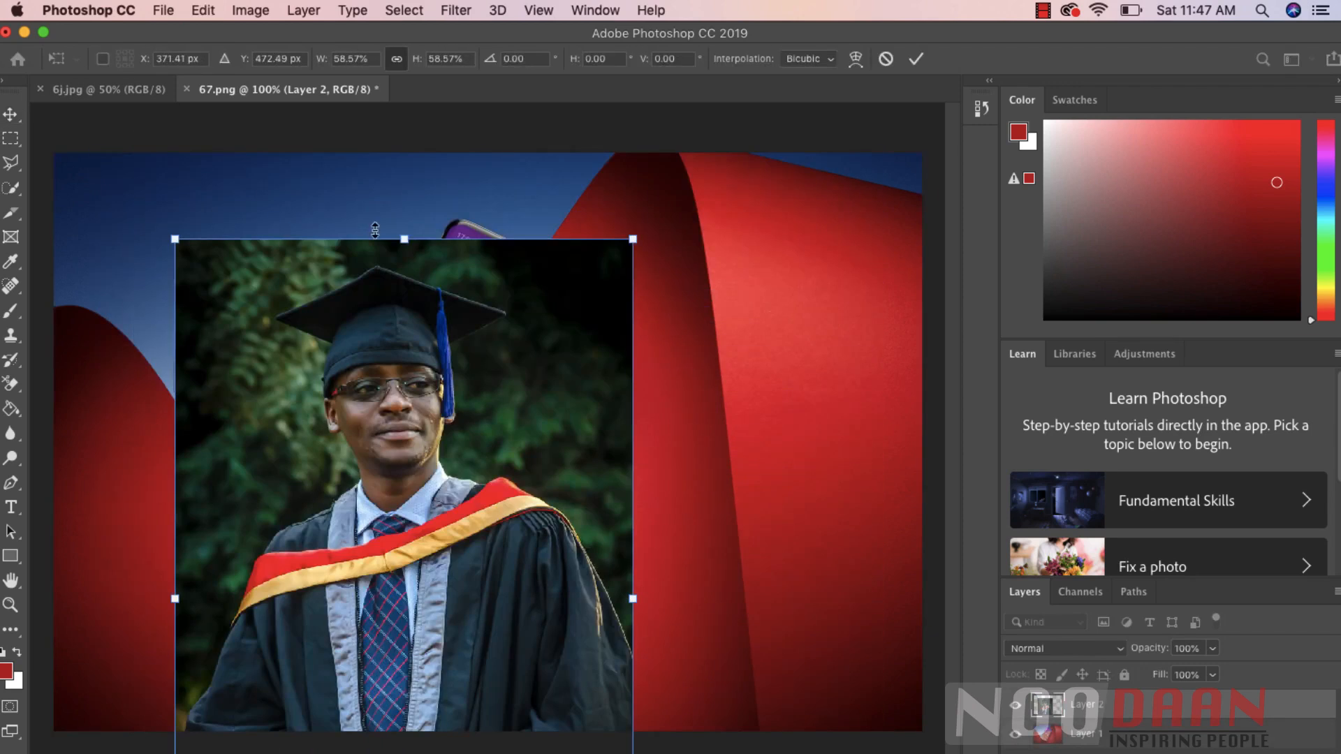
pyautogui.moveTo(404, 239); pyautogui.dragTo(169, 405)
pyautogui.press('Return')
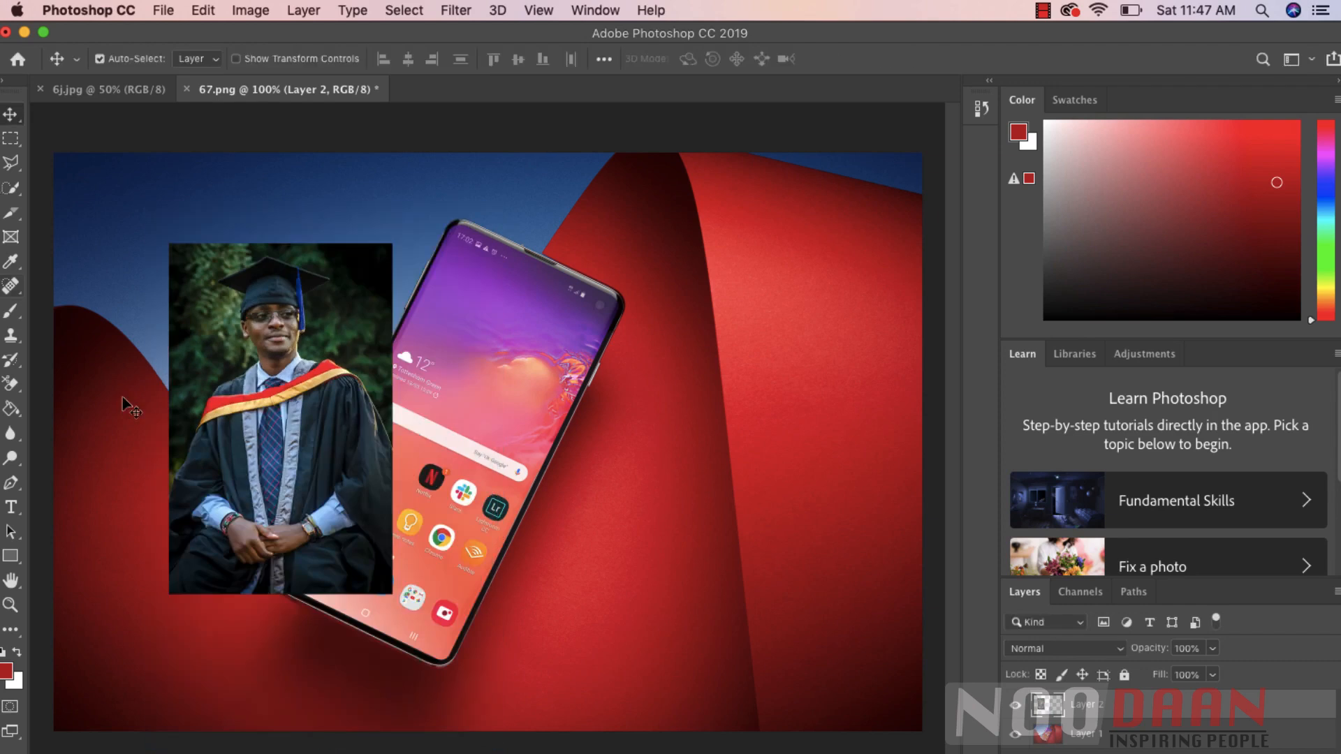
# Step: Move the graduation portrait to the lower right of the phone and make the phone background layer active
pyautogui.moveTo(302, 410); pyautogui.dragTo(822, 413)
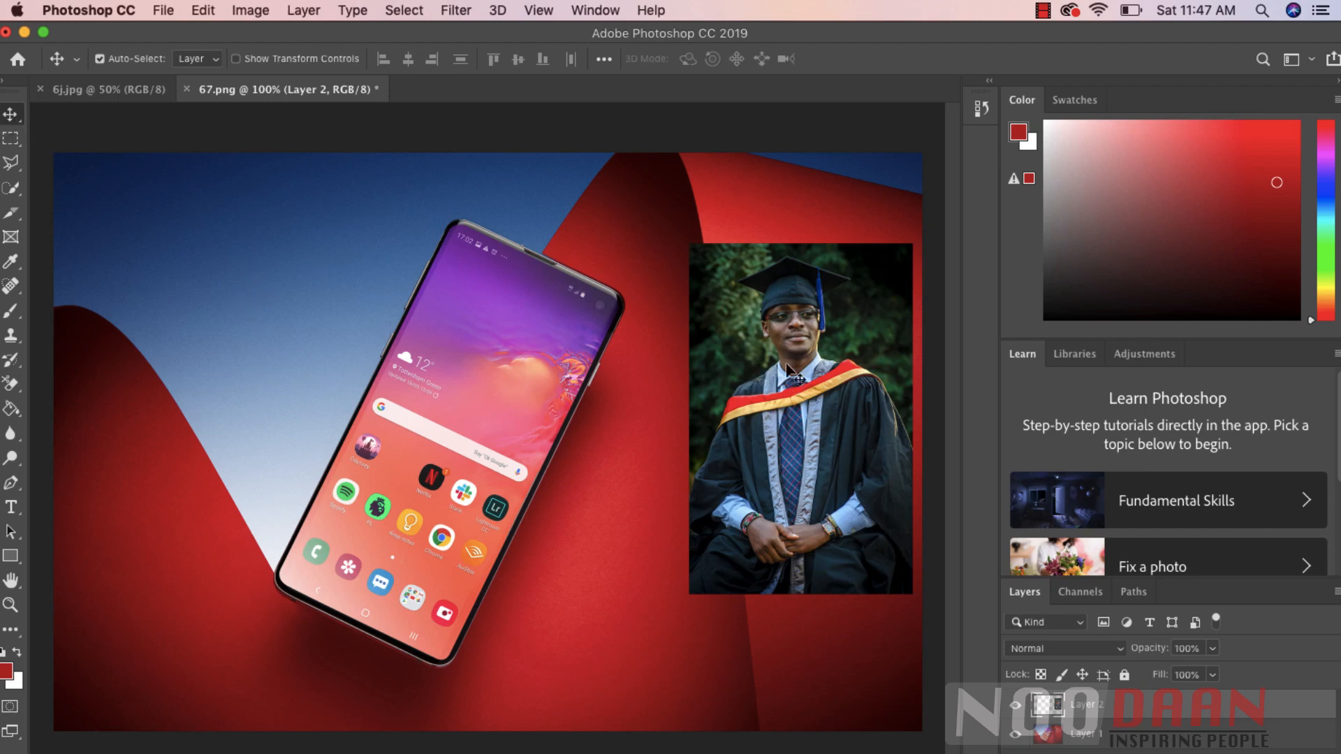
pyautogui.moveTo(795, 419); pyautogui.dragTo(717, 429)
pyautogui.moveTo(447, 278); pyautogui.dragTo(497, 288)
pyautogui.moveTo(434, 229)
pyautogui.mouseDown()
pyautogui.moveTo(413, 224)
pyautogui.moveTo(442, 224)
pyautogui.moveTo(423, 229)
pyautogui.mouseUp()
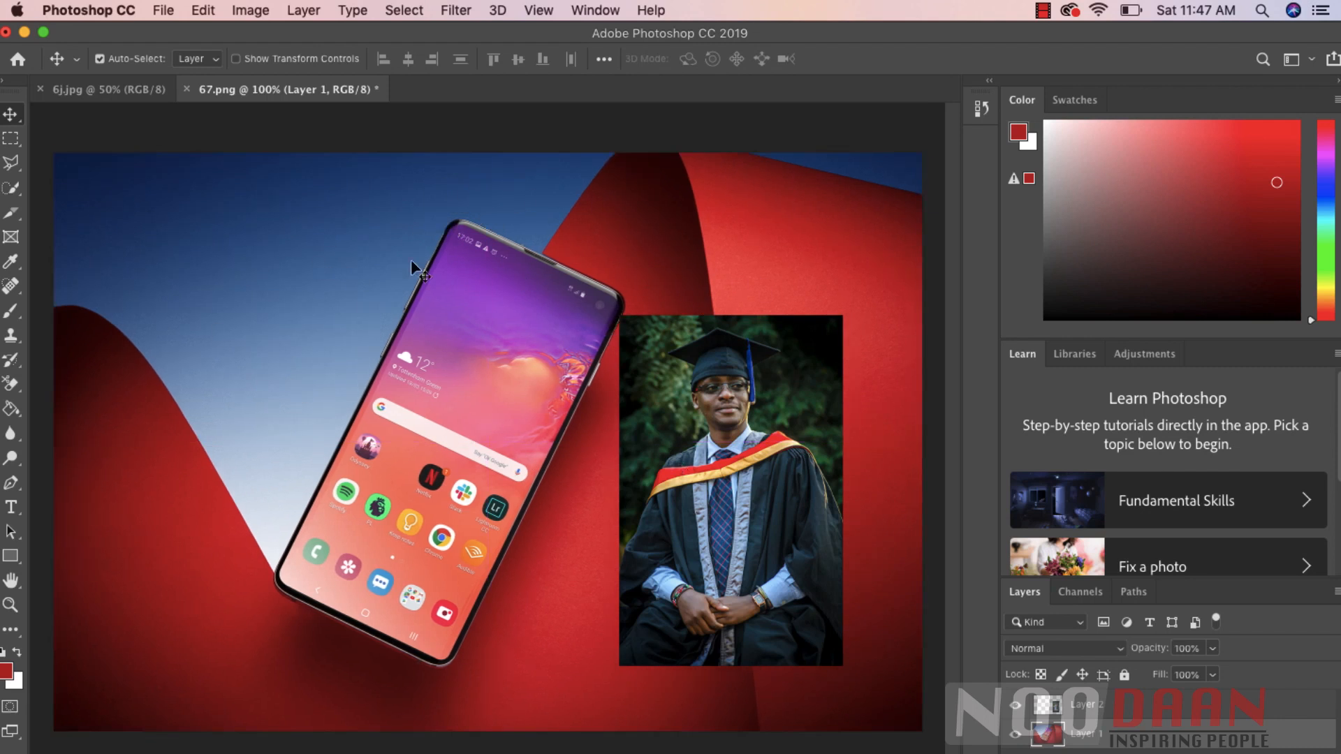
# Step: Try drawing an artboard about 31.64 × 19.61 cm around nearly the whole composition and adding a second artboard above it
pyautogui.rightClick(10, 116)
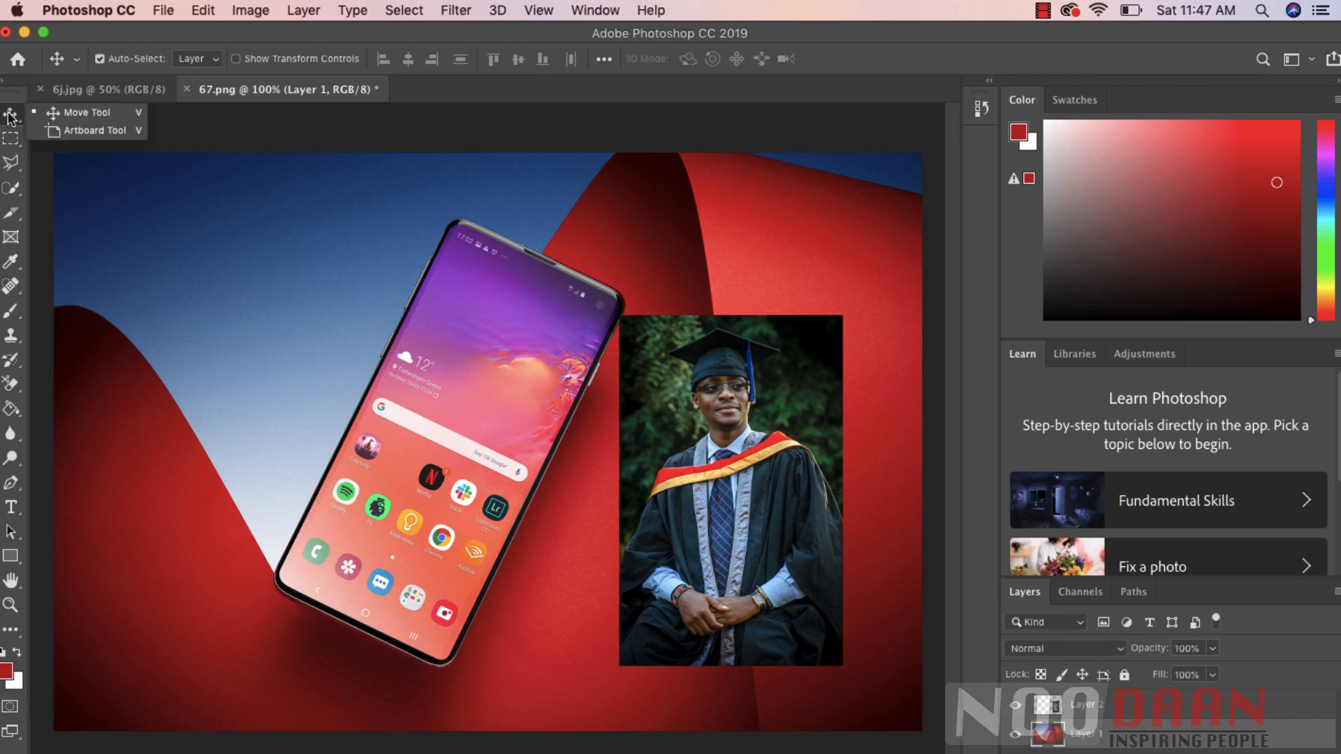
pyautogui.click(53, 131)
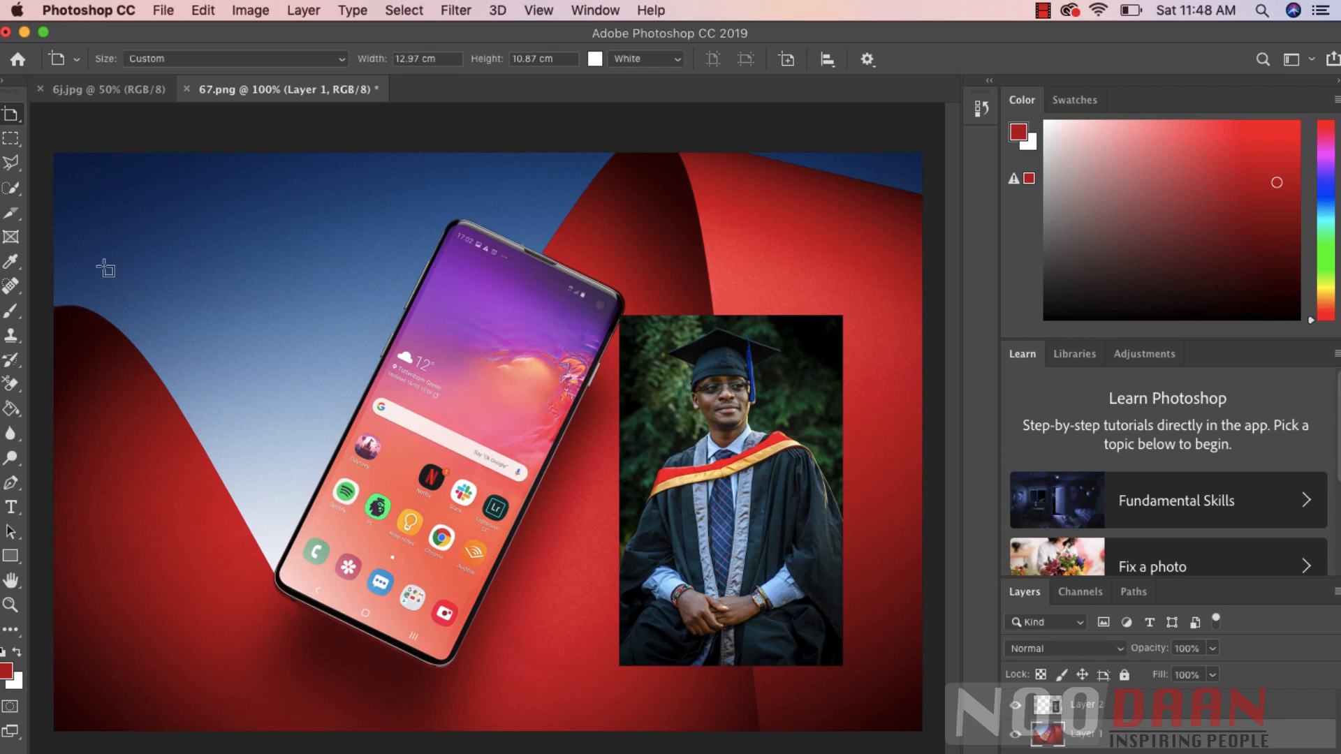
pyautogui.moveTo(63, 172); pyautogui.dragTo(911, 698)
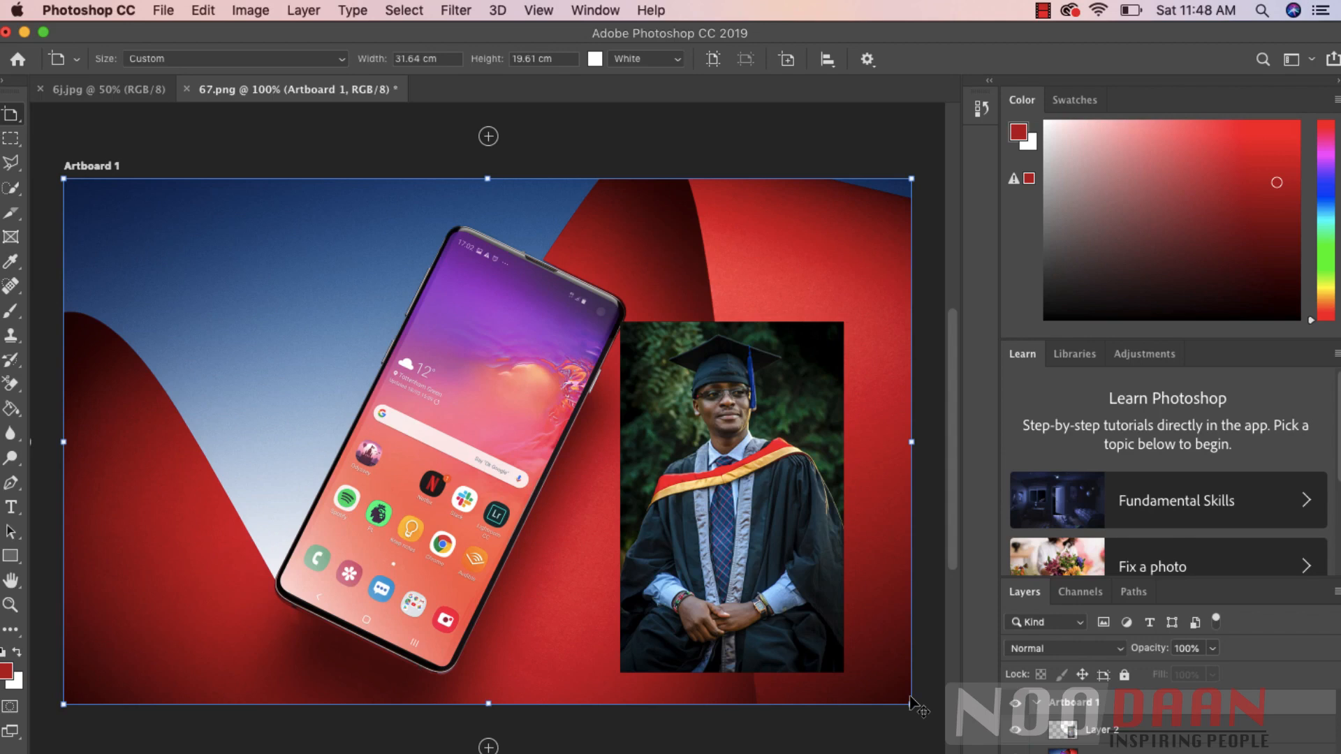
pyautogui.click(488, 136)
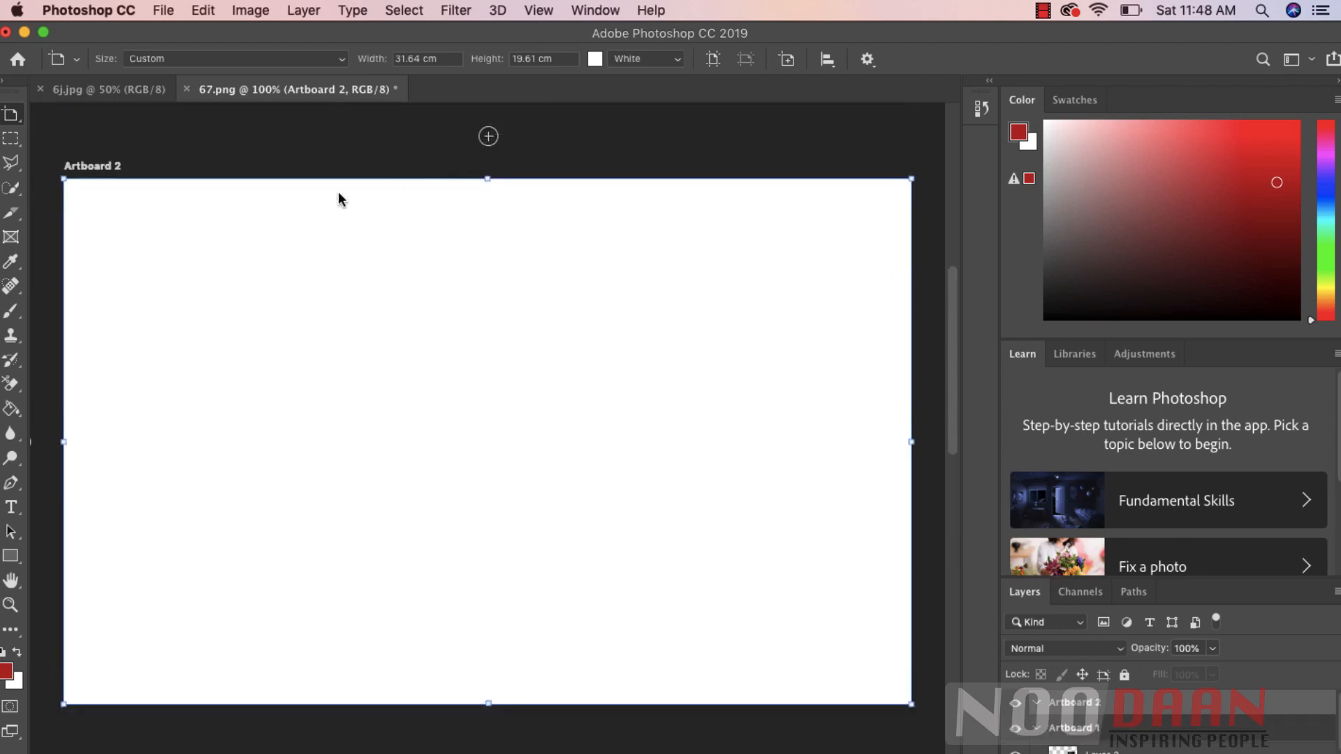
pyautogui.press('super+z')
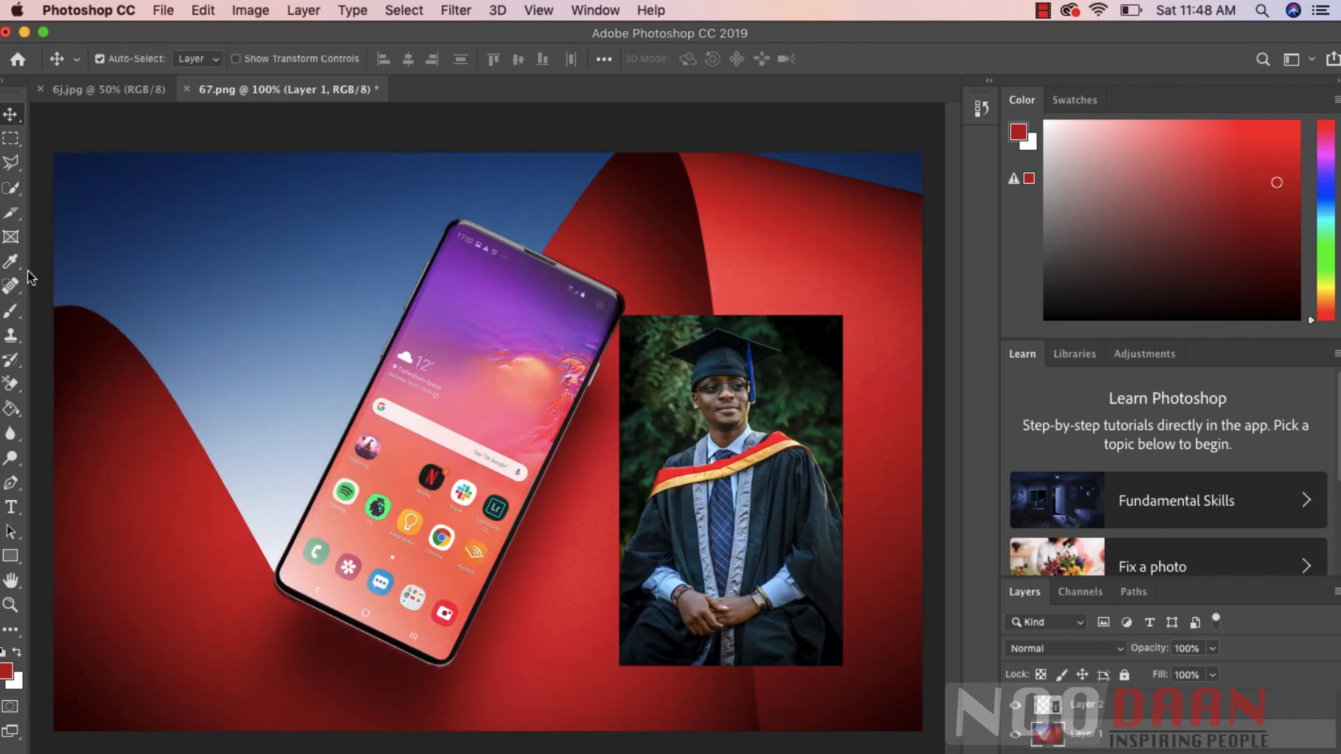
# Step: Draw an artboard about 27.3 × 10.75 cm across the upper part of the composition with the Artboard tool
pyautogui.moveTo(10, 114); pyautogui.dragTo(69, 129)
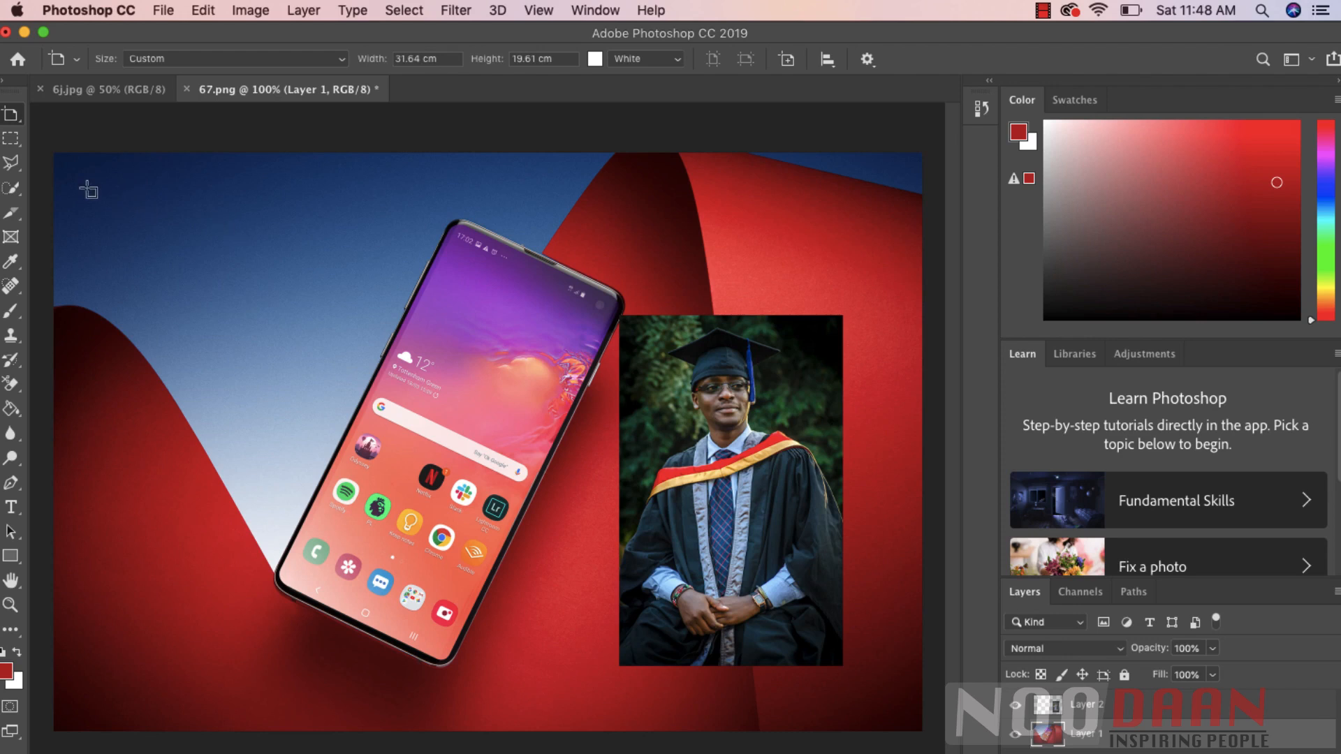
pyautogui.moveTo(86, 186); pyautogui.dragTo(816, 475)
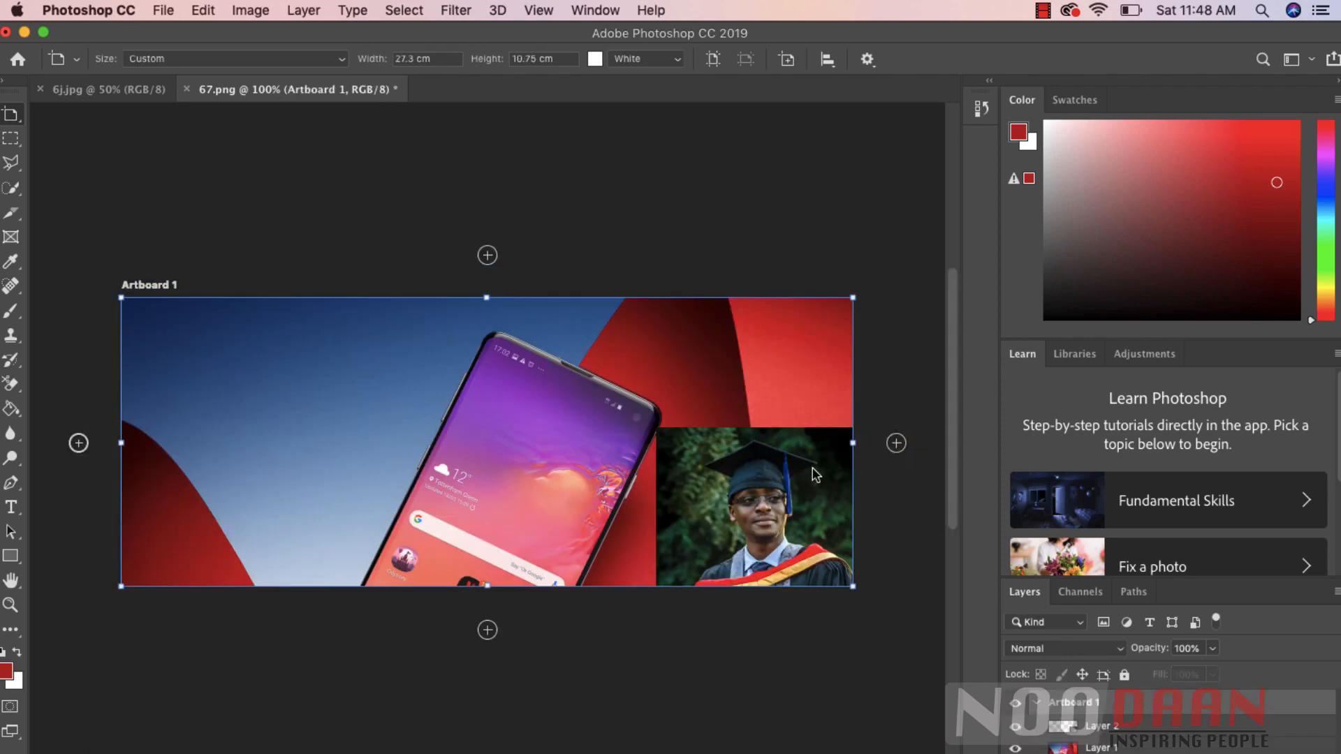